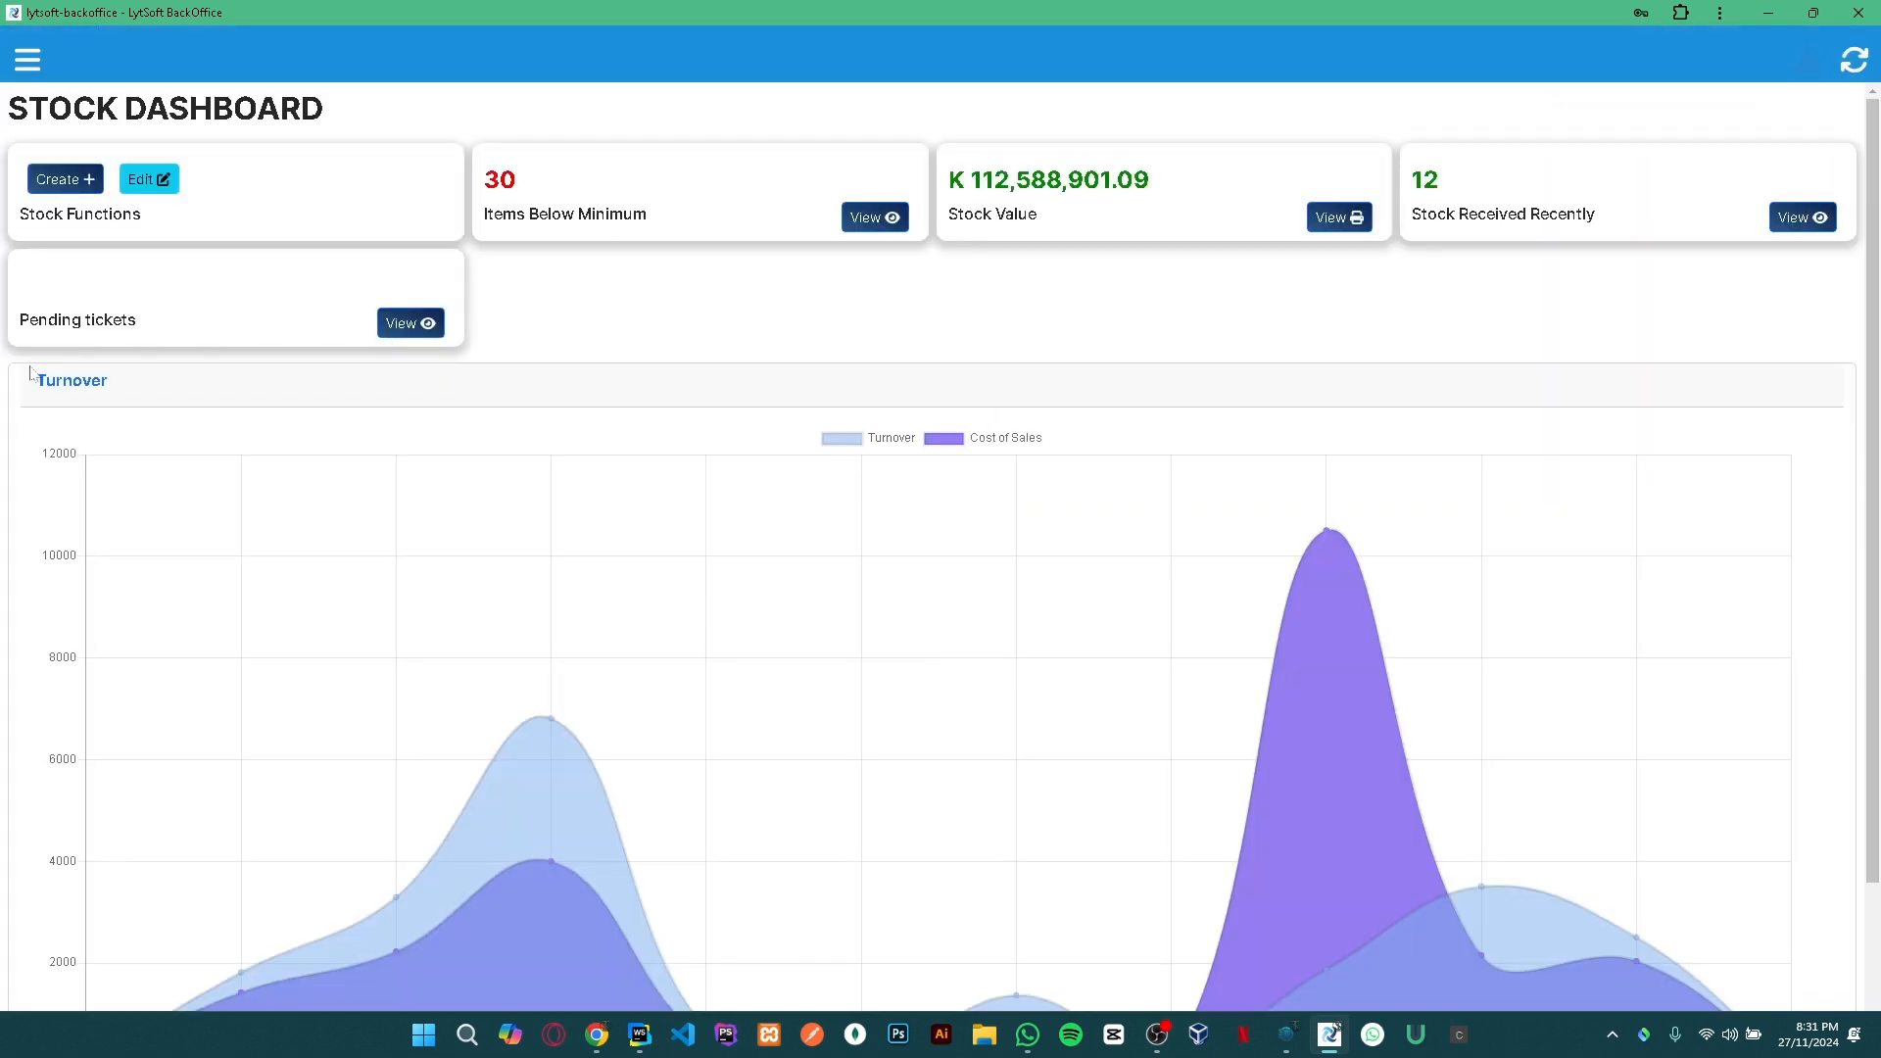
Look up the supplier GOUROCK ZAMBIA in the existing suppliers, view its details, and return to the supplier list.
{"action": "left_click", "coordinate": [29, 62]}
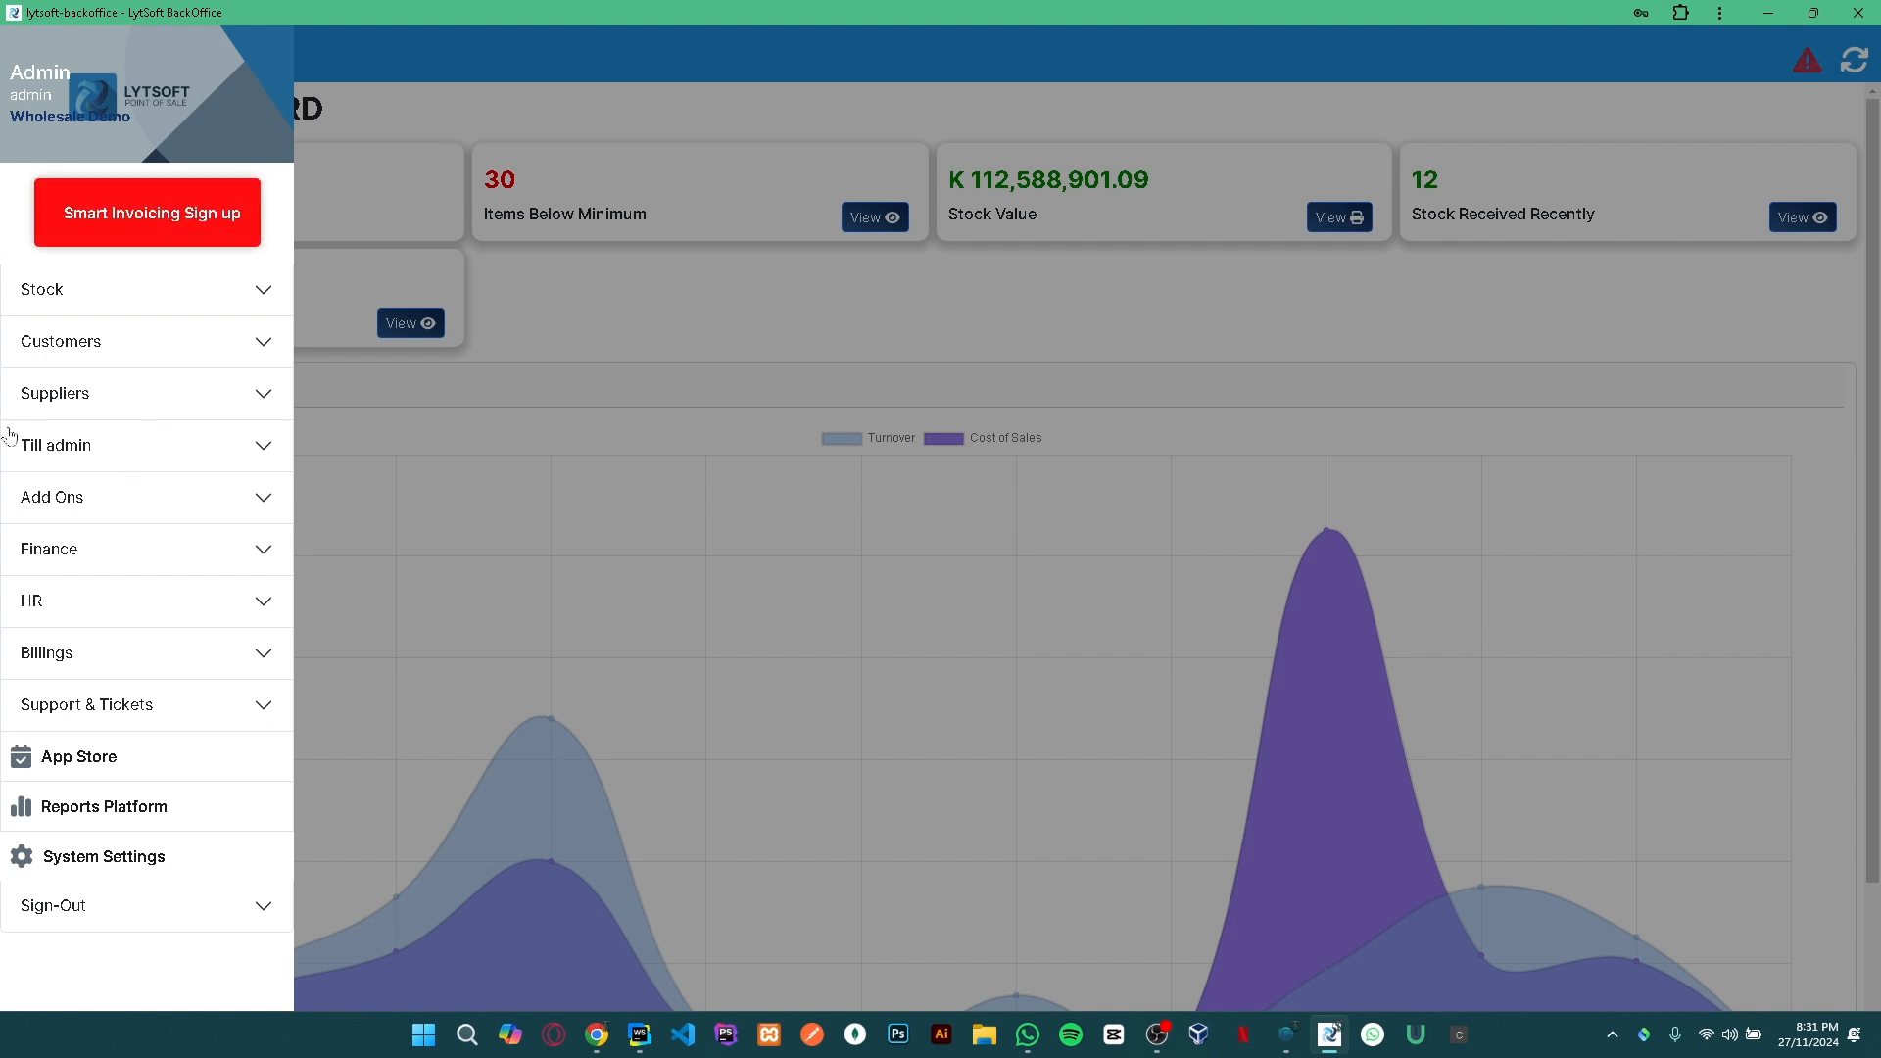
{"action": "left_click", "coordinate": [78, 402]}
{"action": "left_click", "coordinate": [110, 509]}
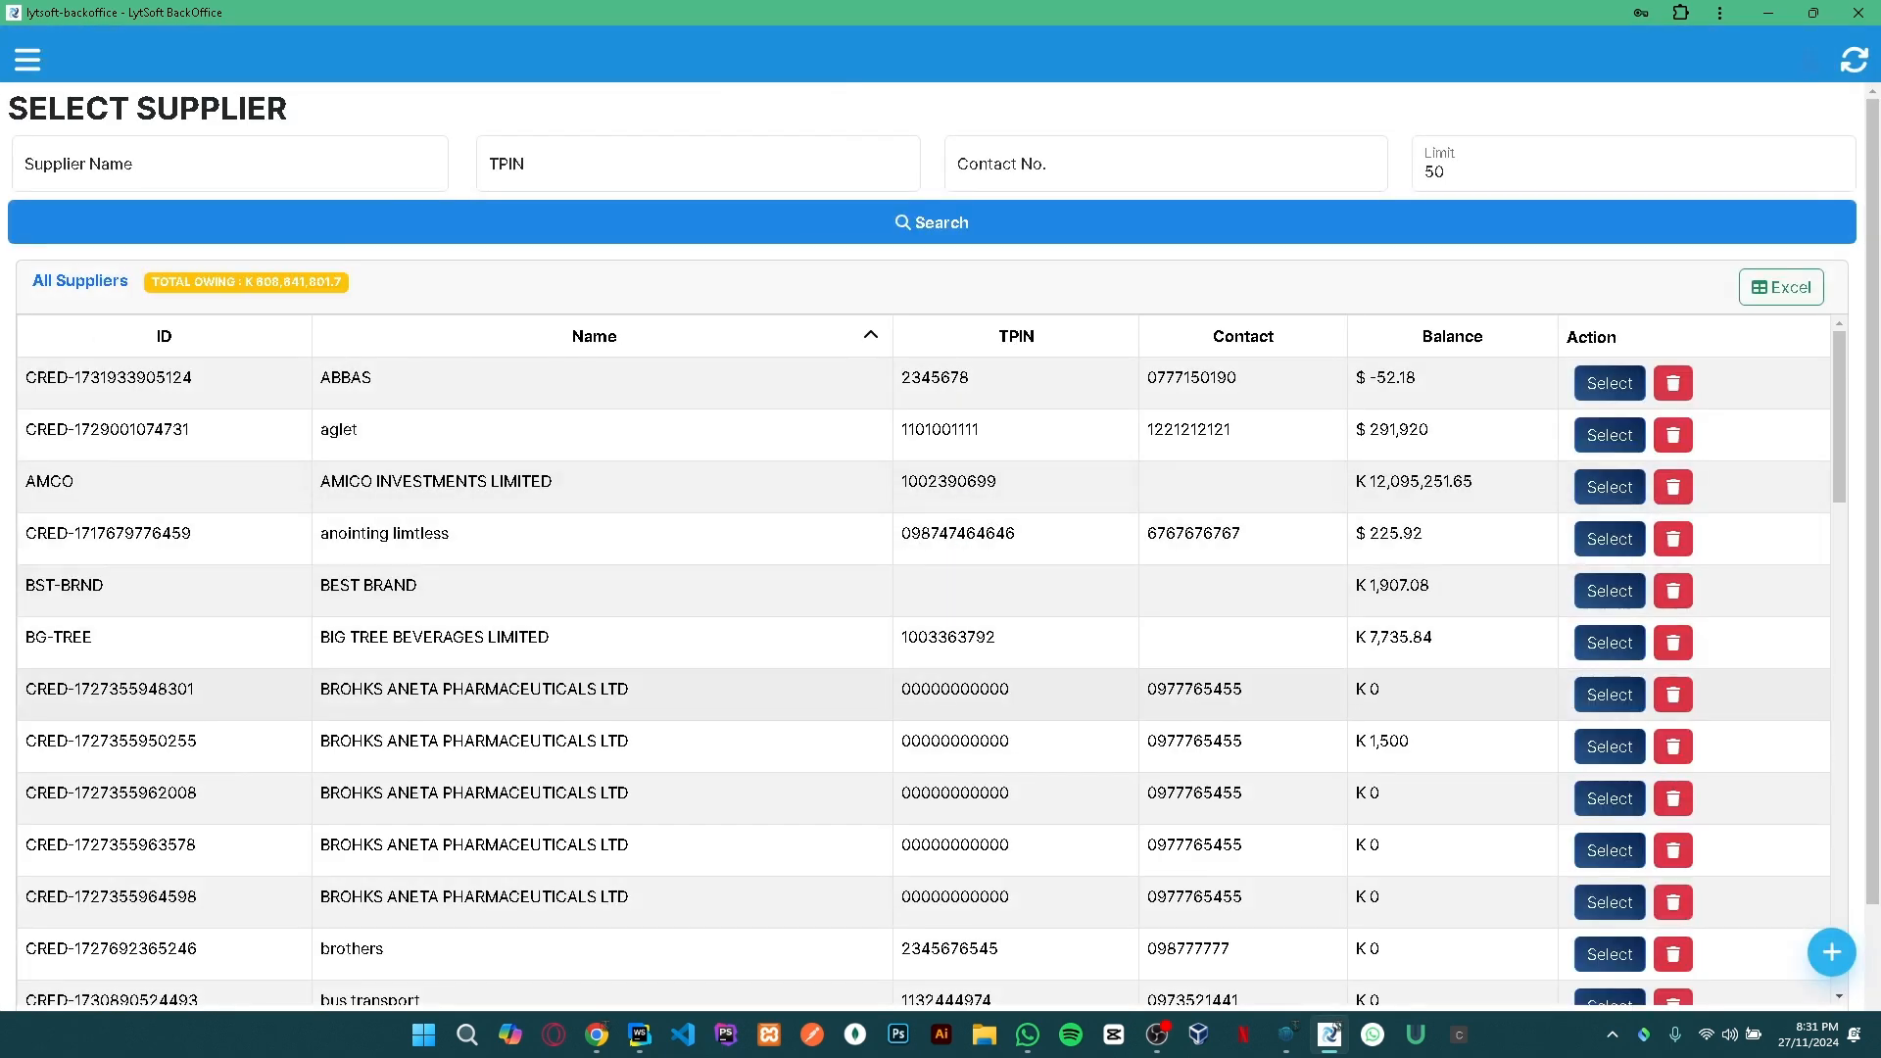
{"action": "scroll", "coordinate": [923, 726], "scroll_direction": "down", "scroll_amount": 15}
{"action": "scroll", "coordinate": [886, 735], "scroll_direction": "down", "scroll_amount": 1}
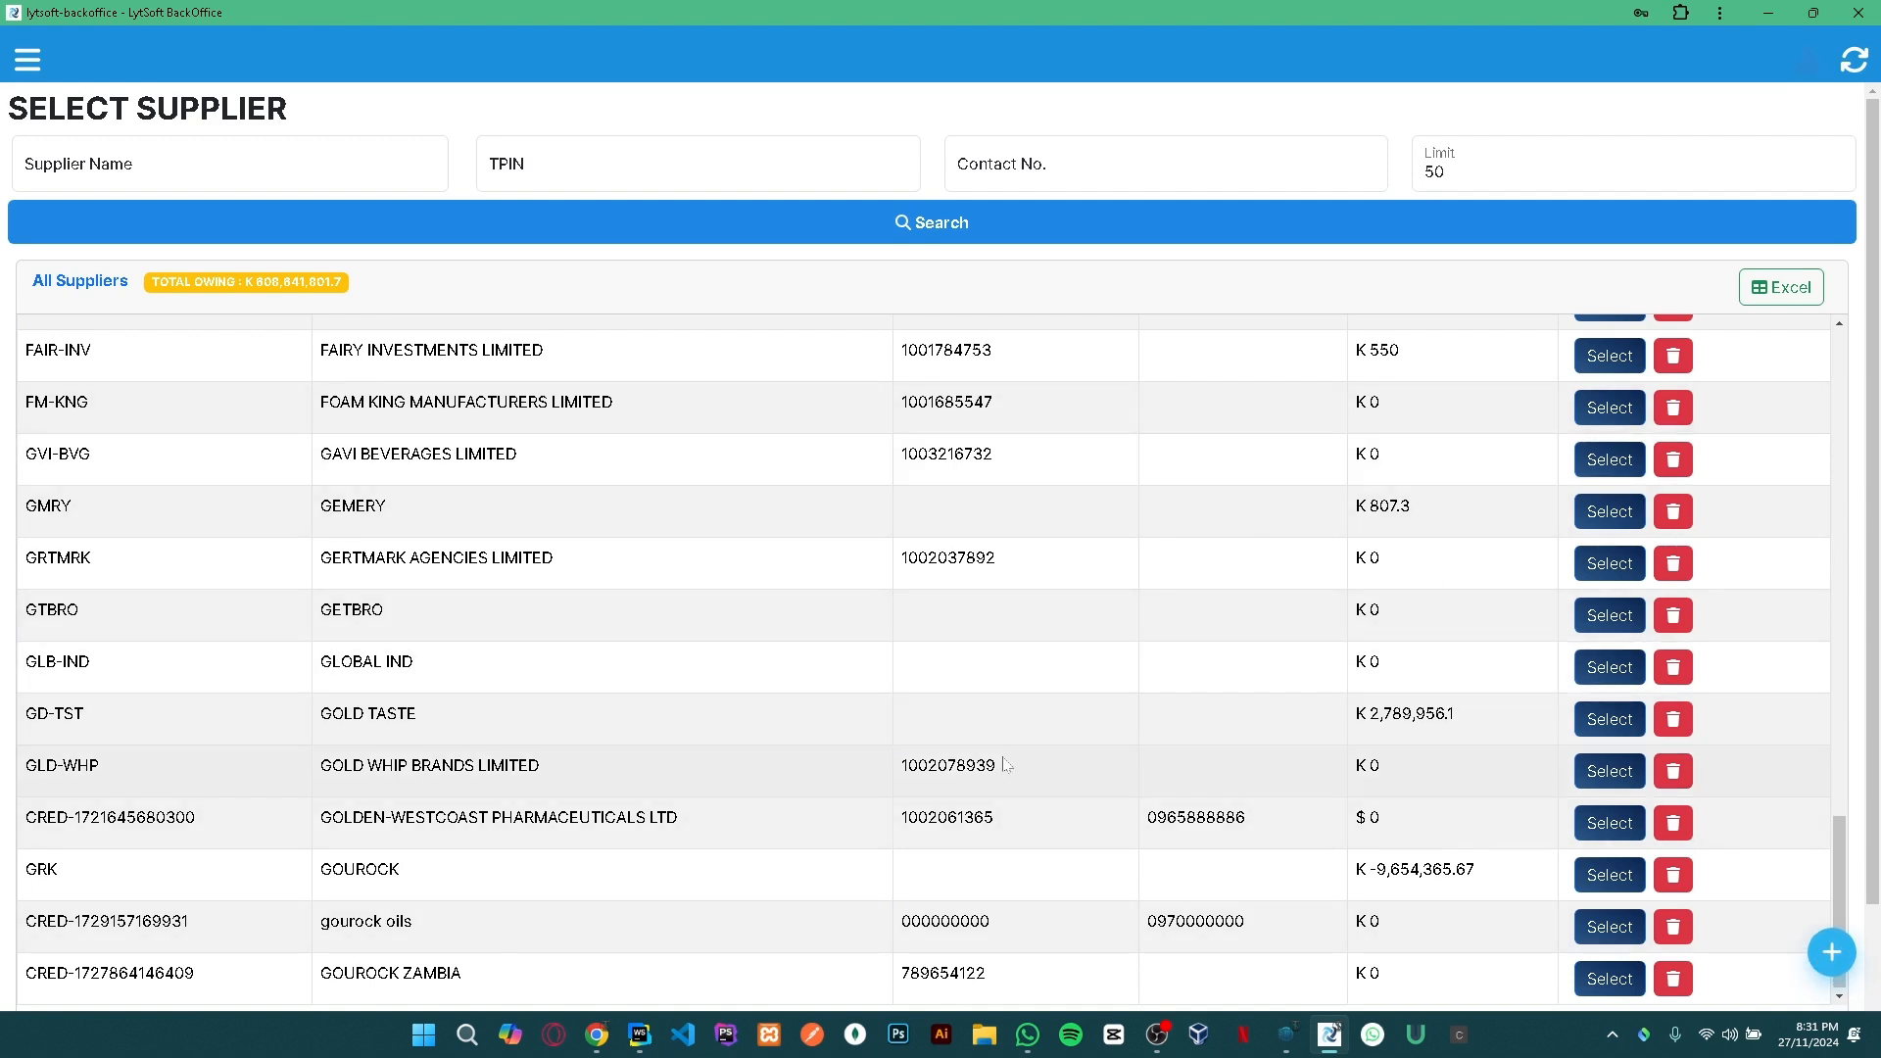
{"action": "scroll", "coordinate": [850, 712], "scroll_direction": "down", "scroll_amount": 1}
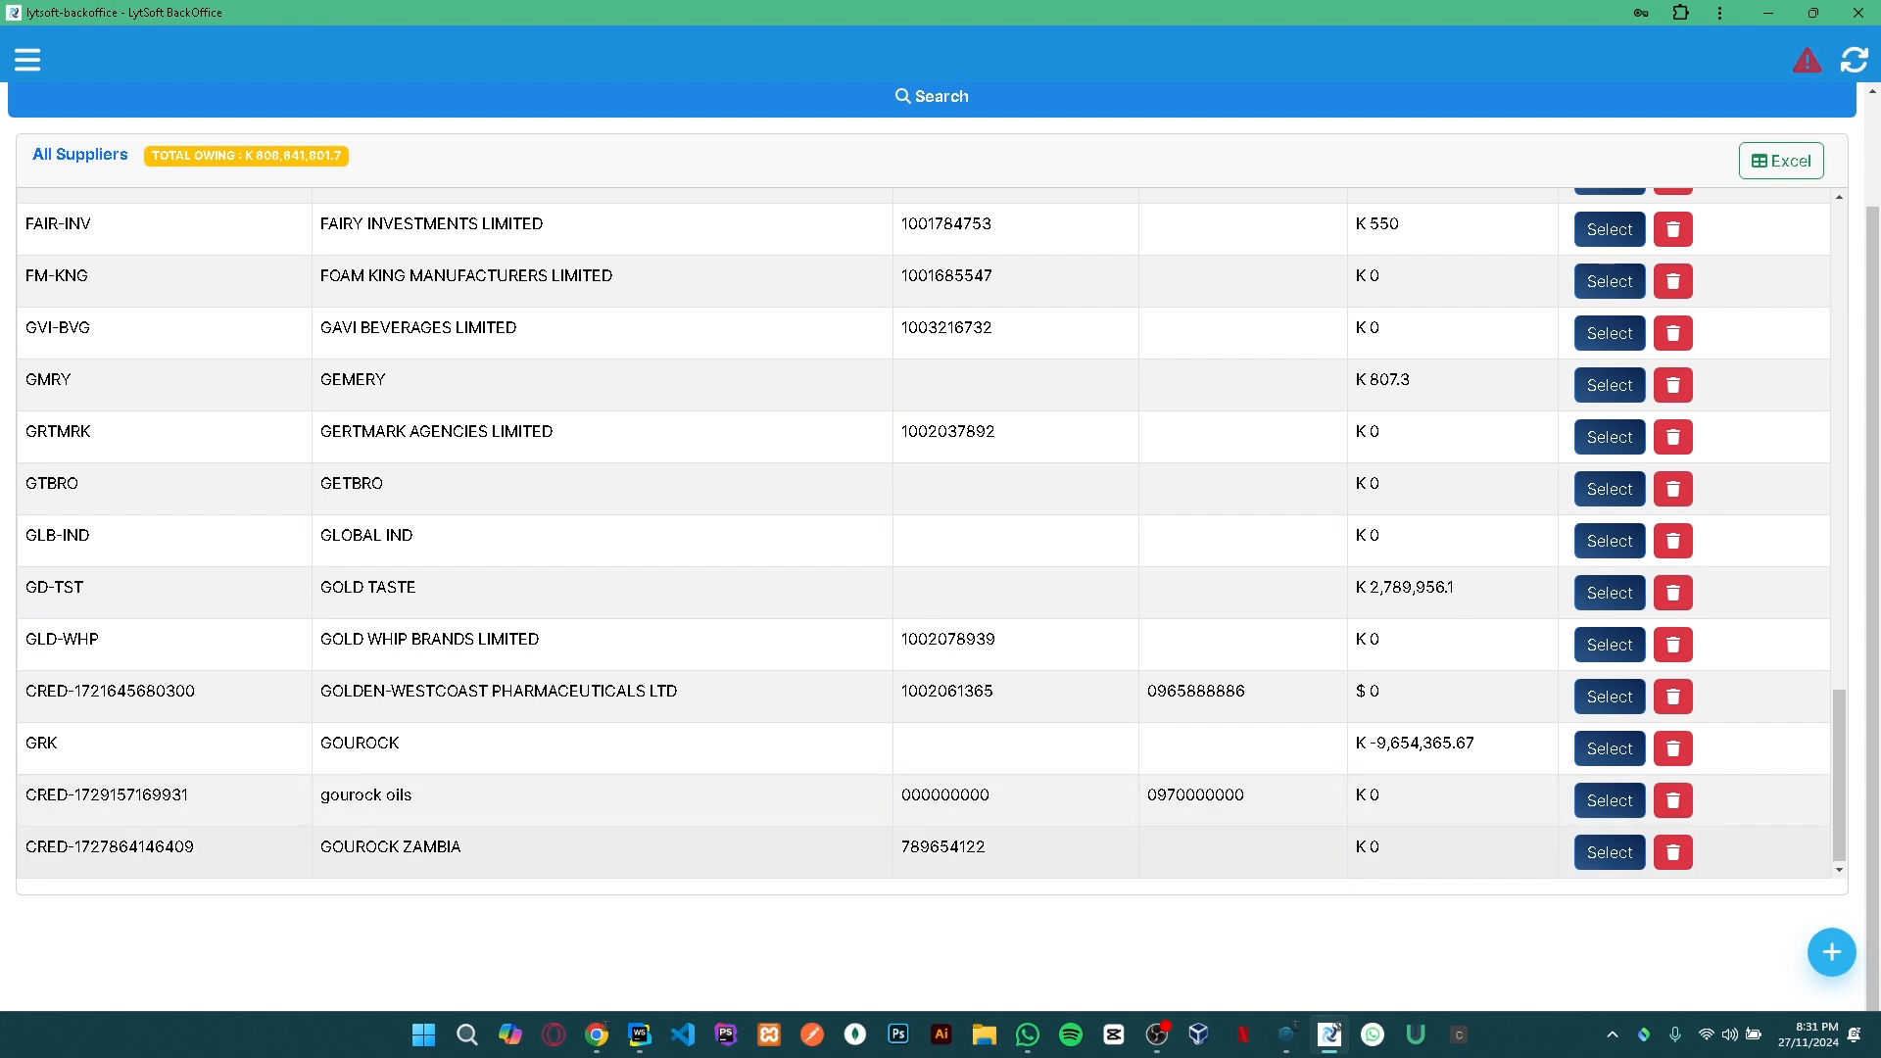
{"action": "left_click", "coordinate": [378, 850]}
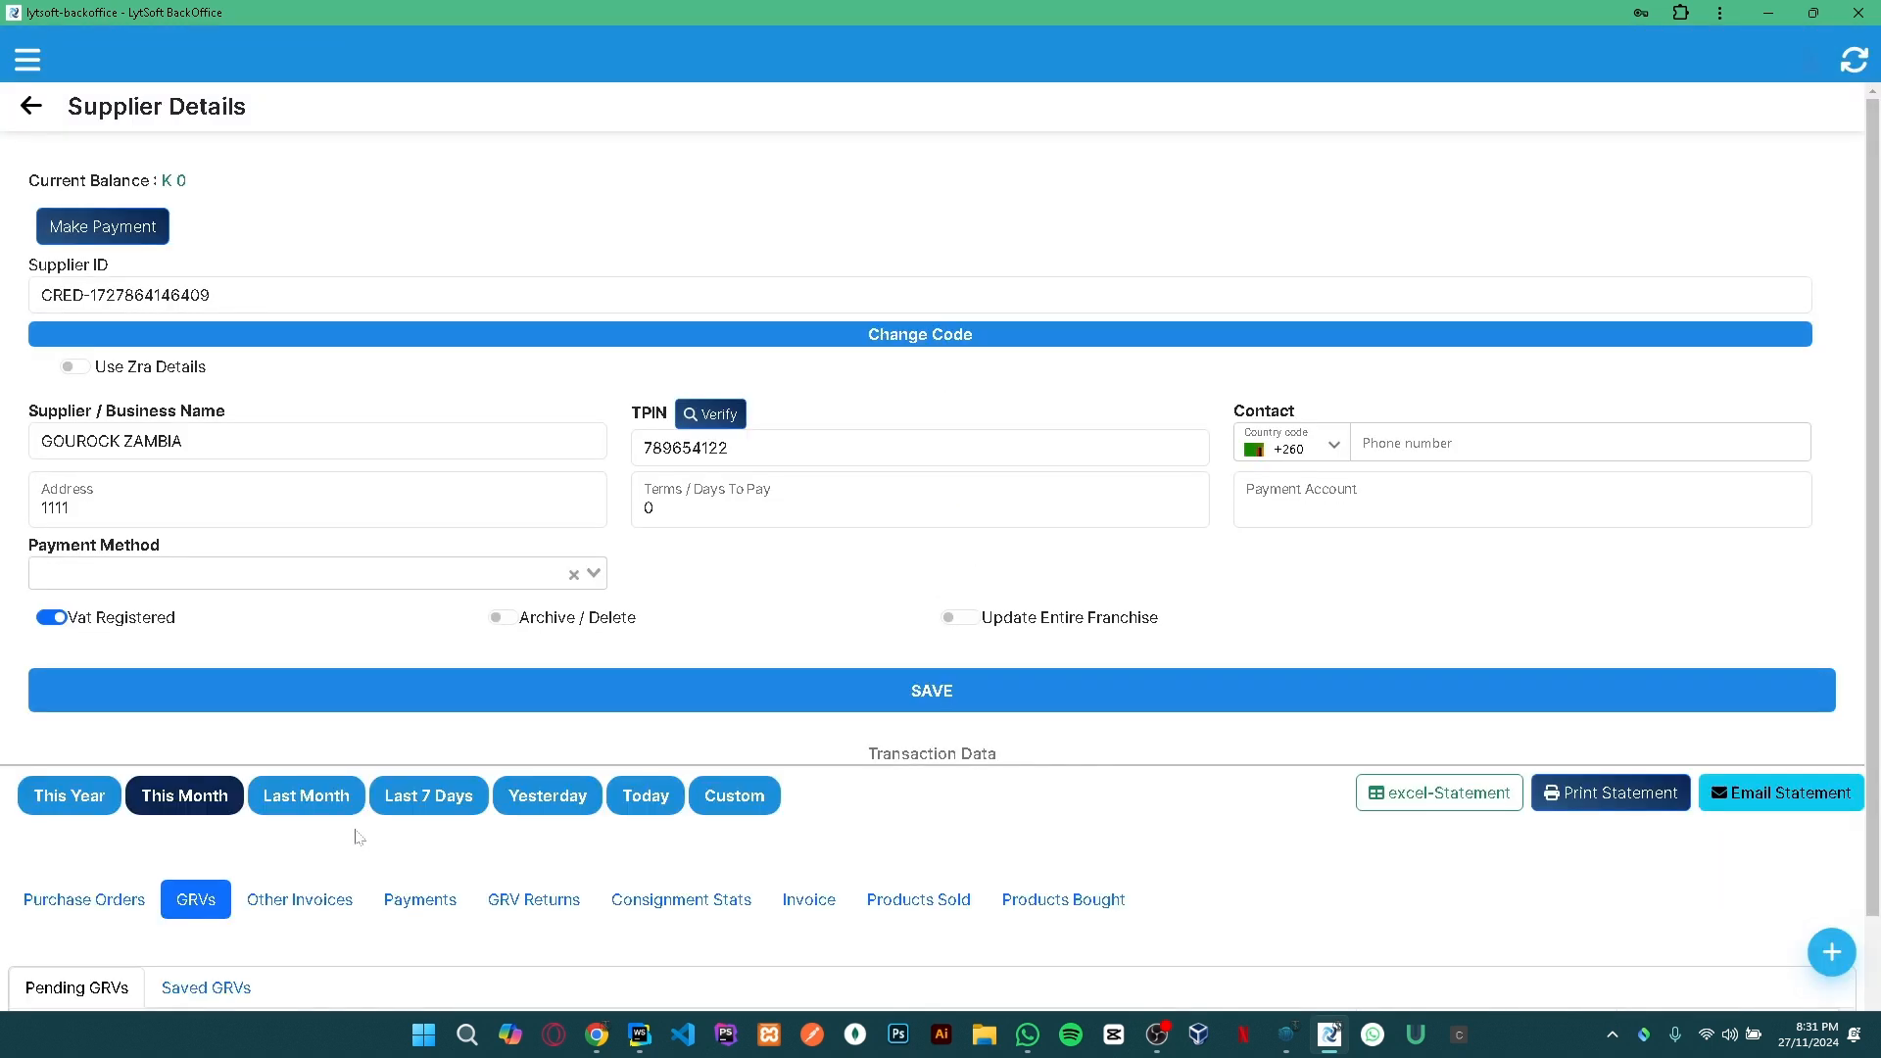
{"action": "left_click", "coordinate": [23, 109]}
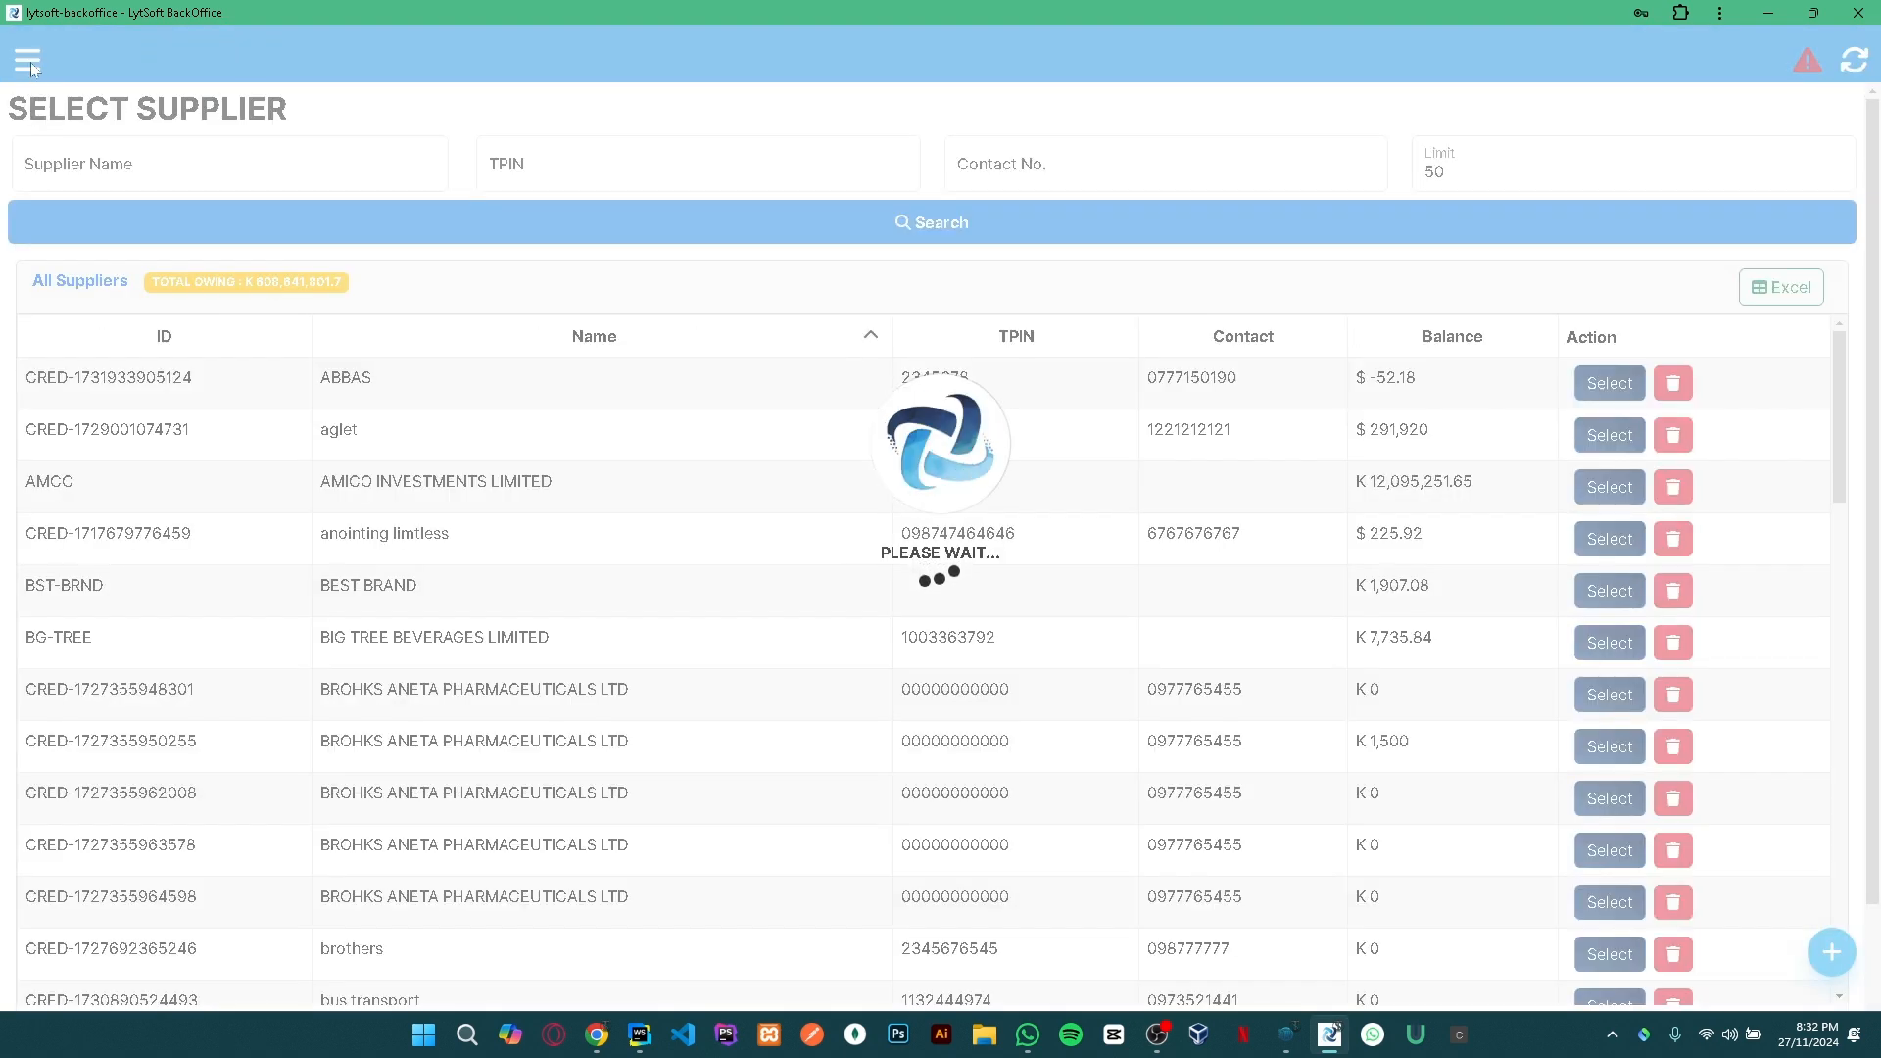
Start a new GRV to receive stock from the supplier GOUROCK ZAMBIA.
{"action": "left_click", "coordinate": [30, 63]}
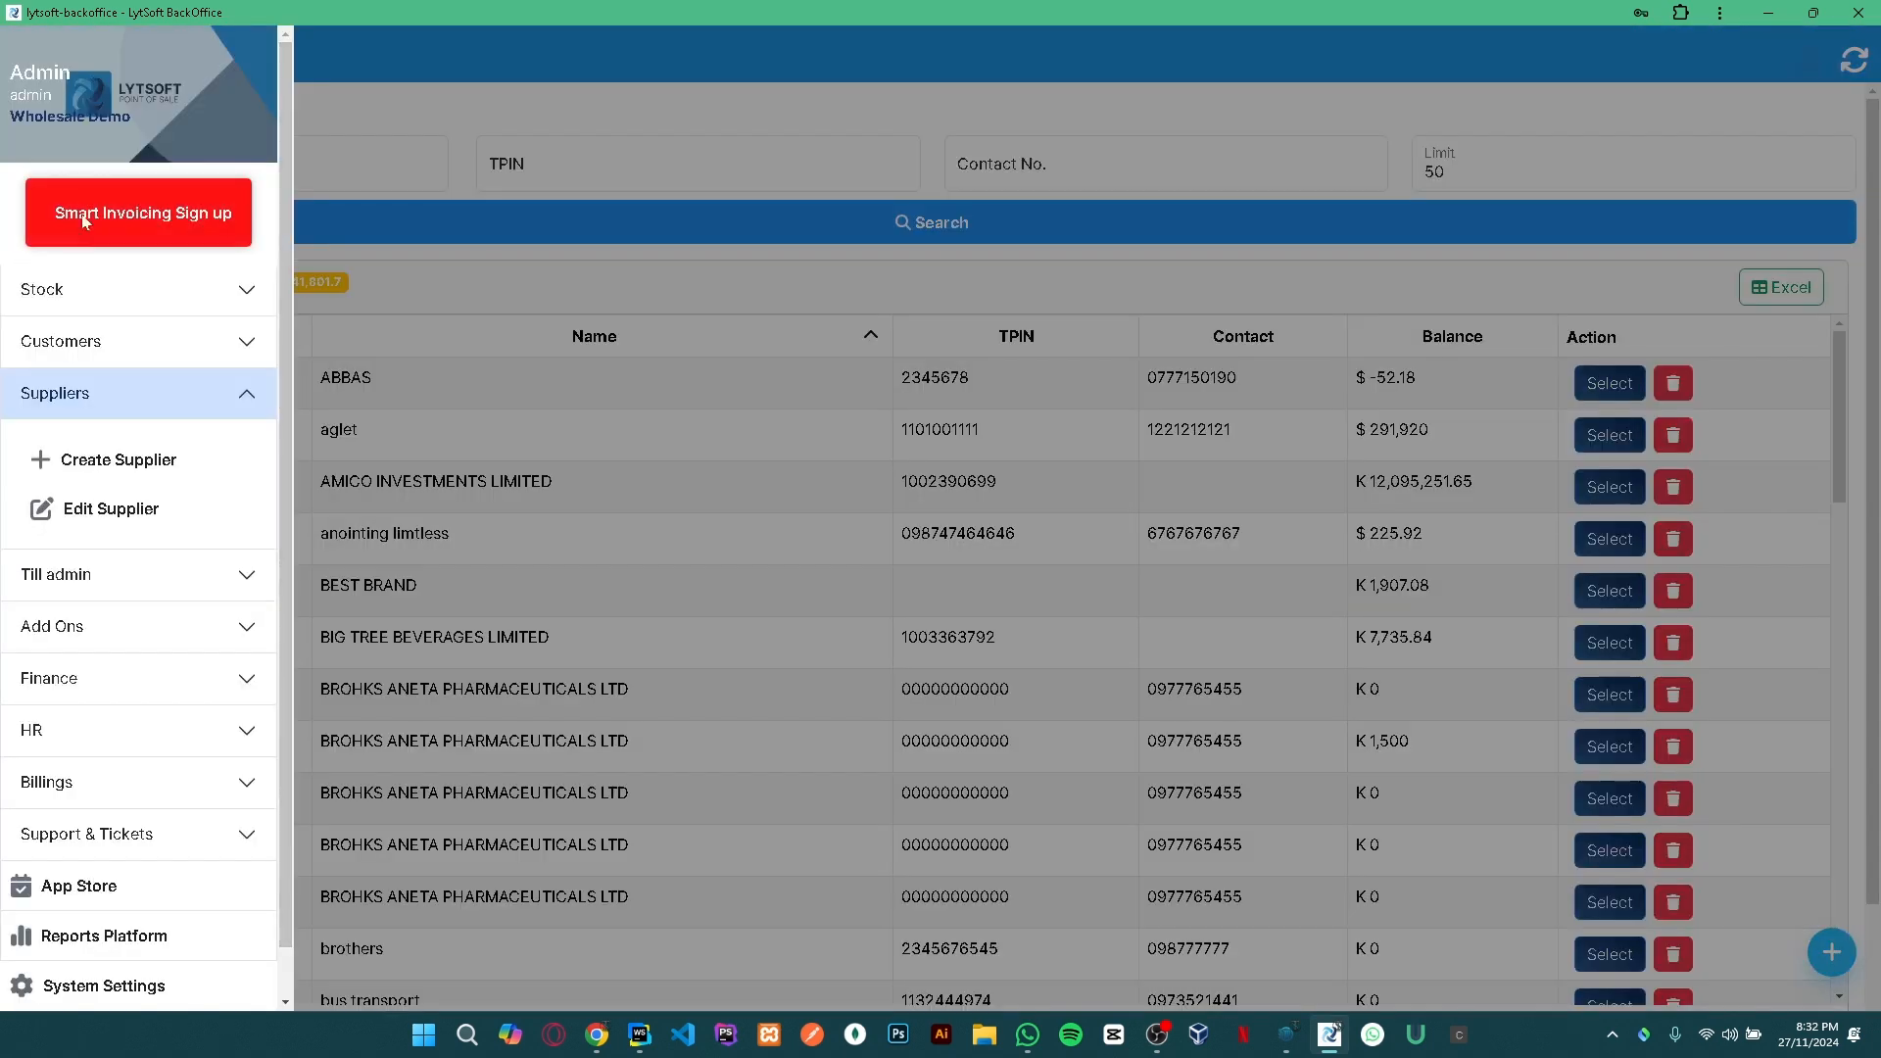
{"action": "left_click", "coordinate": [67, 300]}
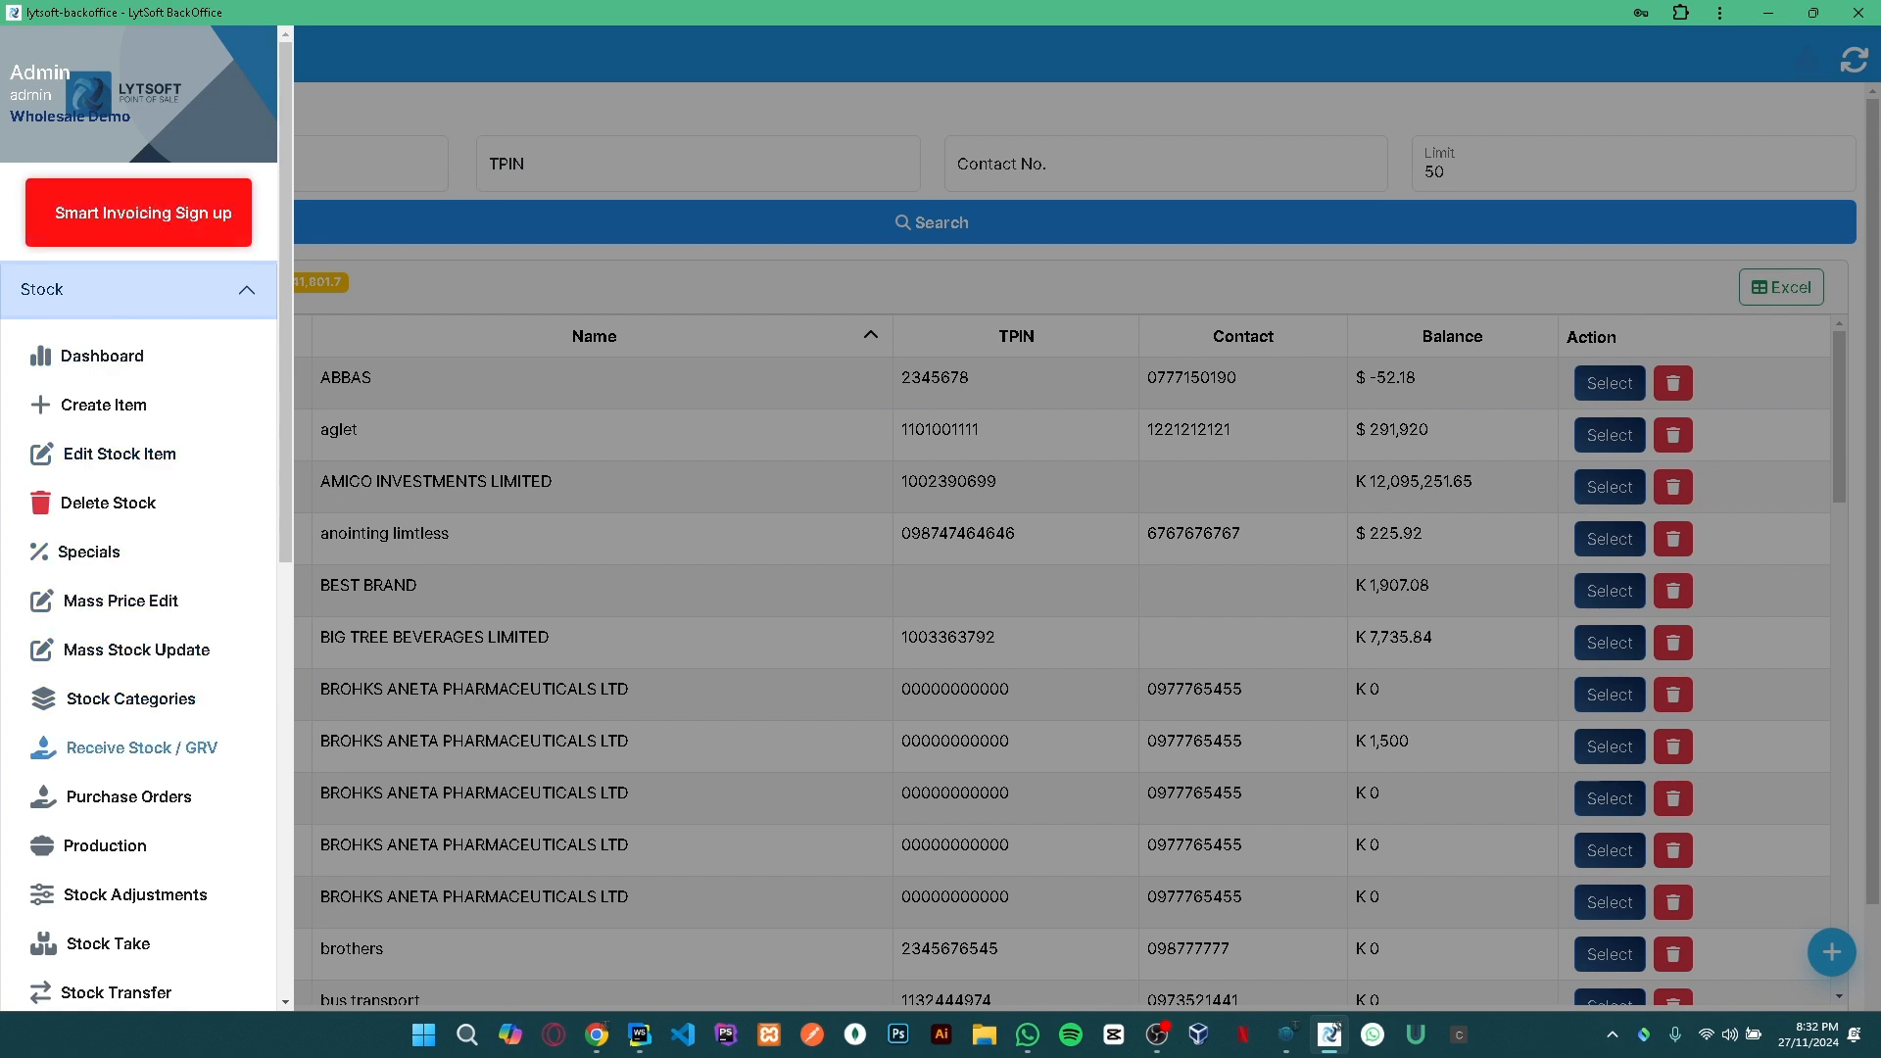
{"action": "left_click", "coordinate": [167, 760]}
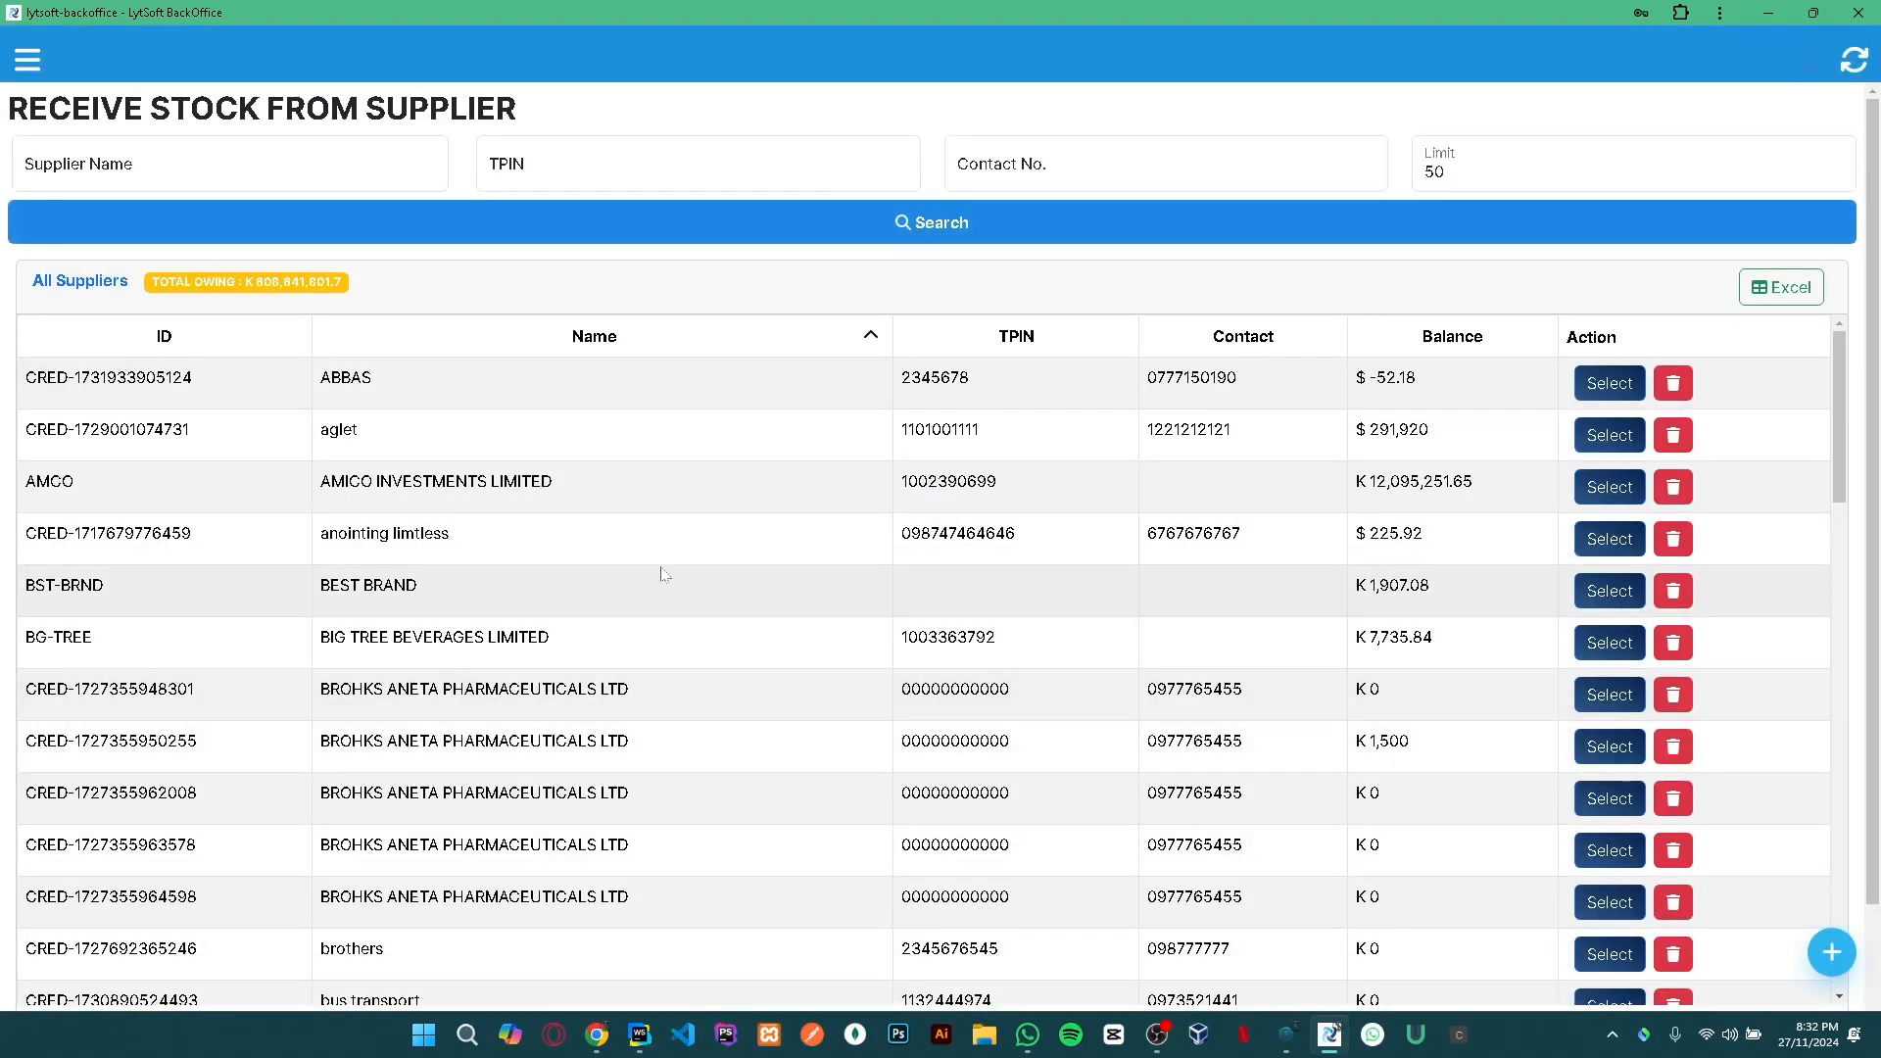
{"action": "scroll", "coordinate": [644, 574], "scroll_direction": "down", "scroll_amount": 15}
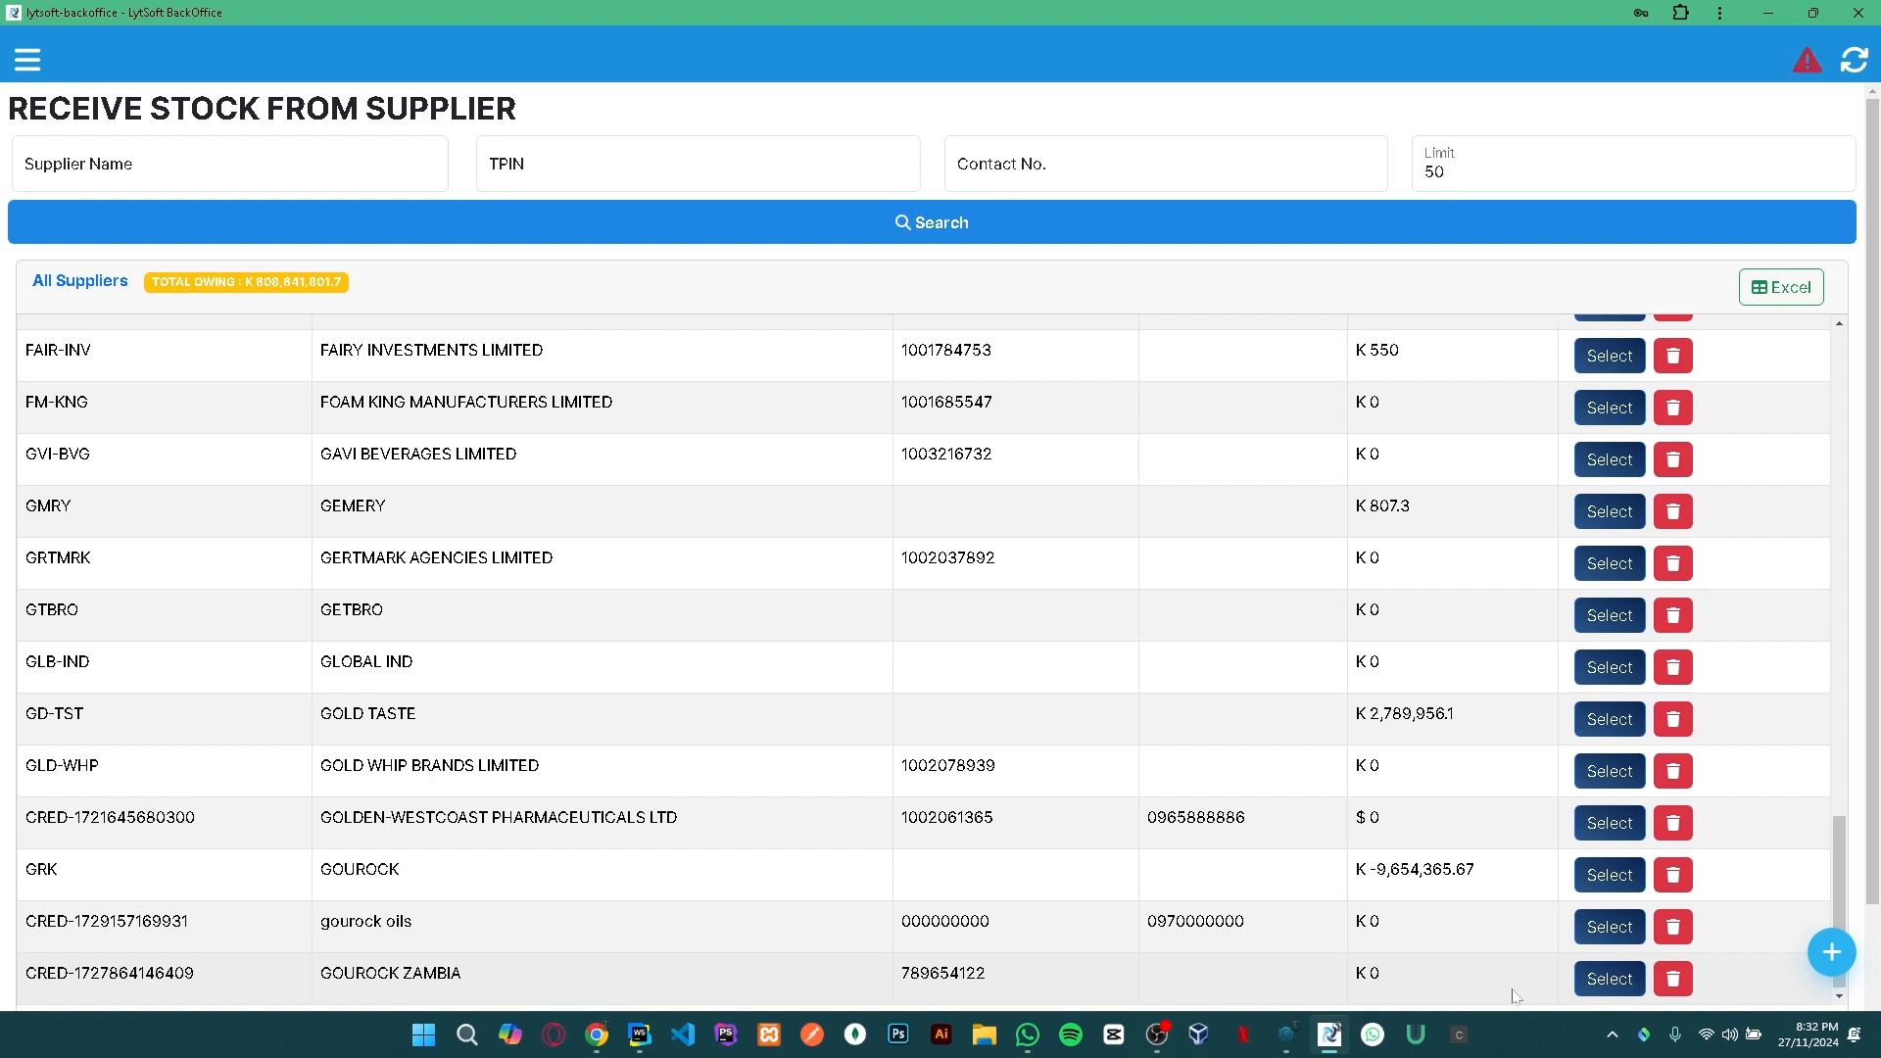
{"action": "left_click", "coordinate": [1579, 988]}
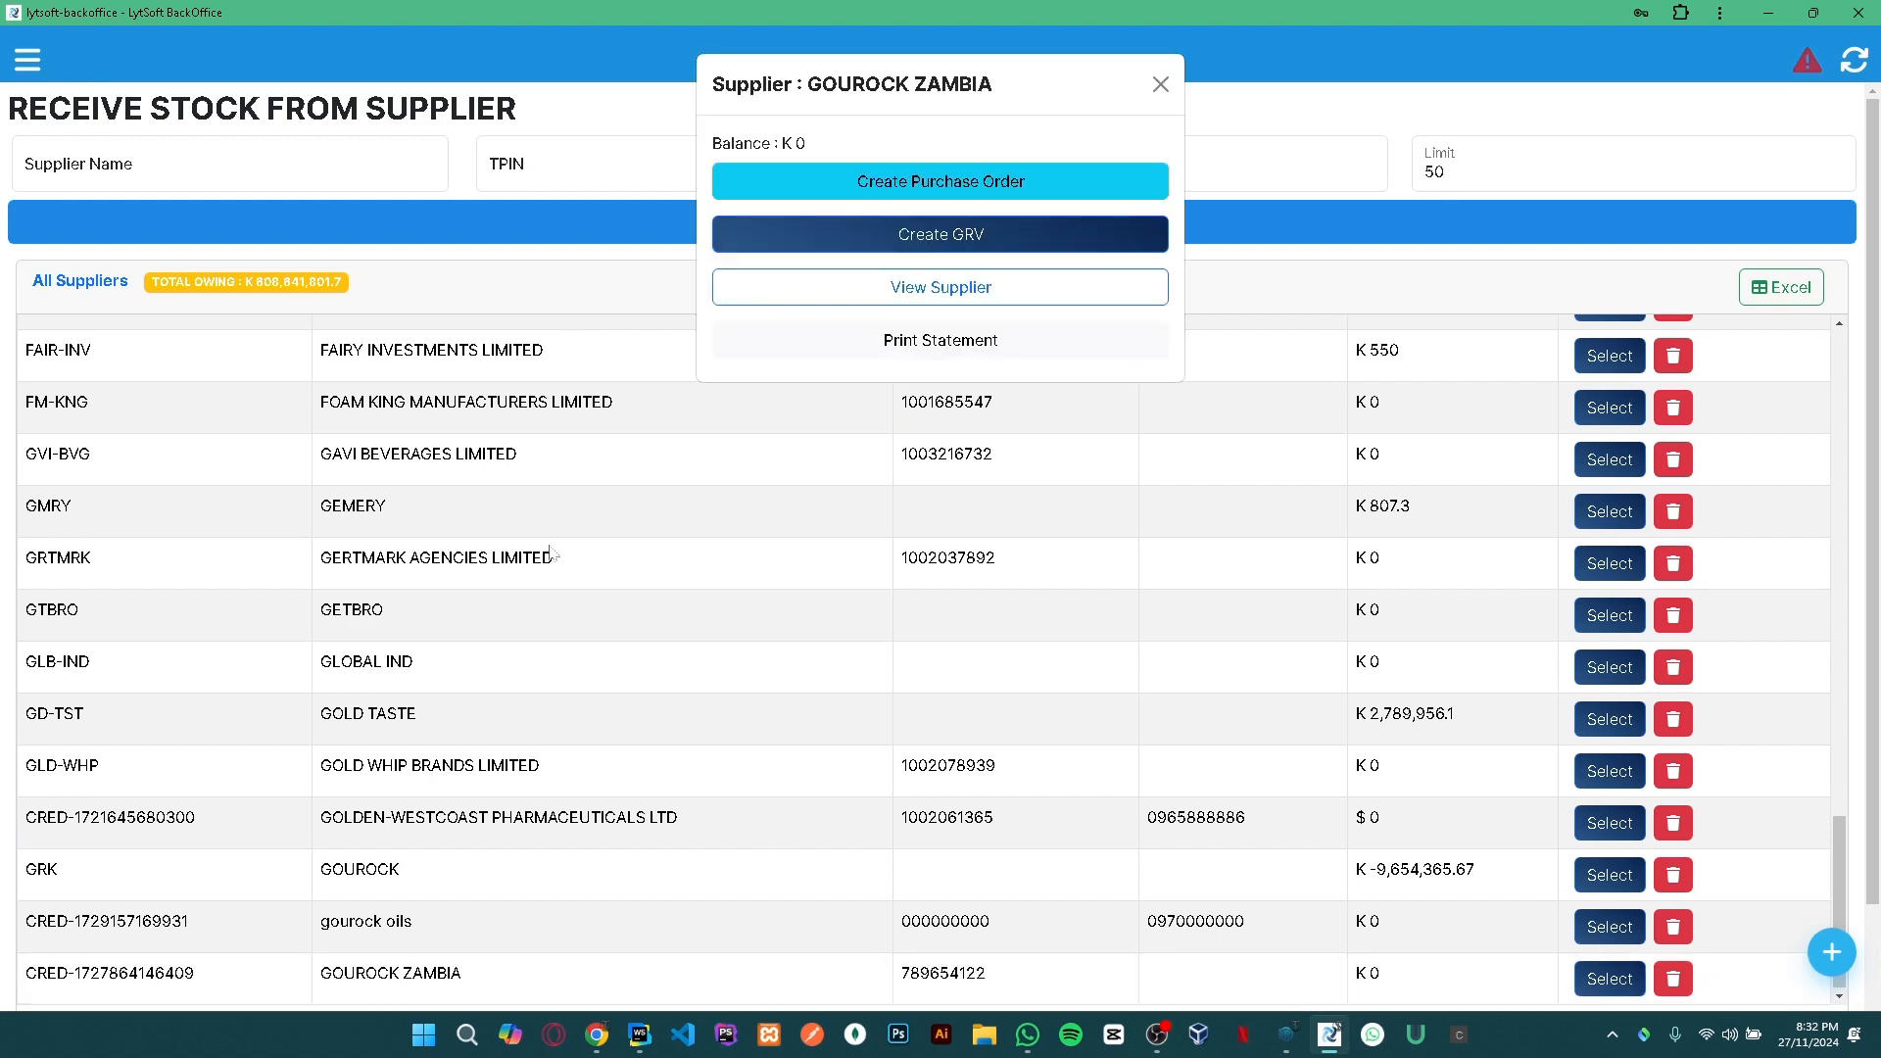
{"action": "left_click", "coordinate": [946, 240]}
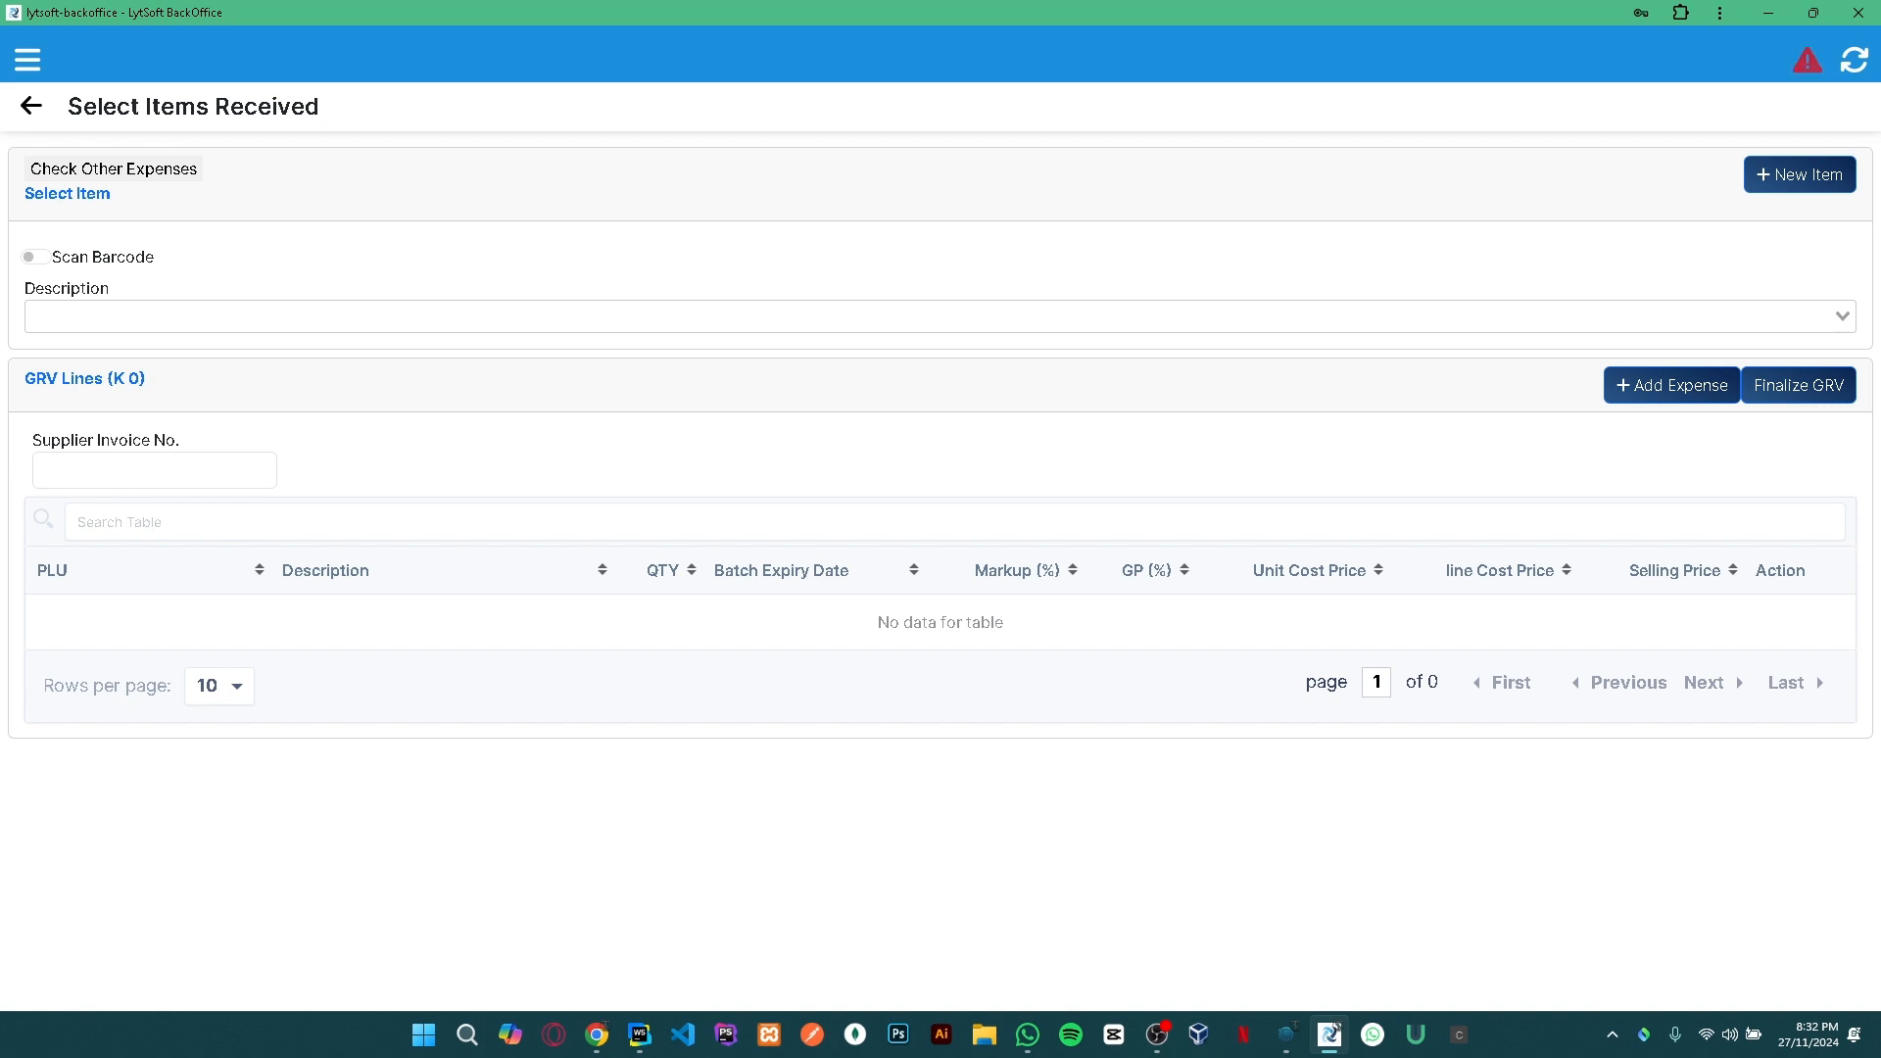
Select GRAPE FANTA as a received item with quantity 24 and expiry date 27/12/2024.
{"action": "left_click", "coordinate": [34, 317]}
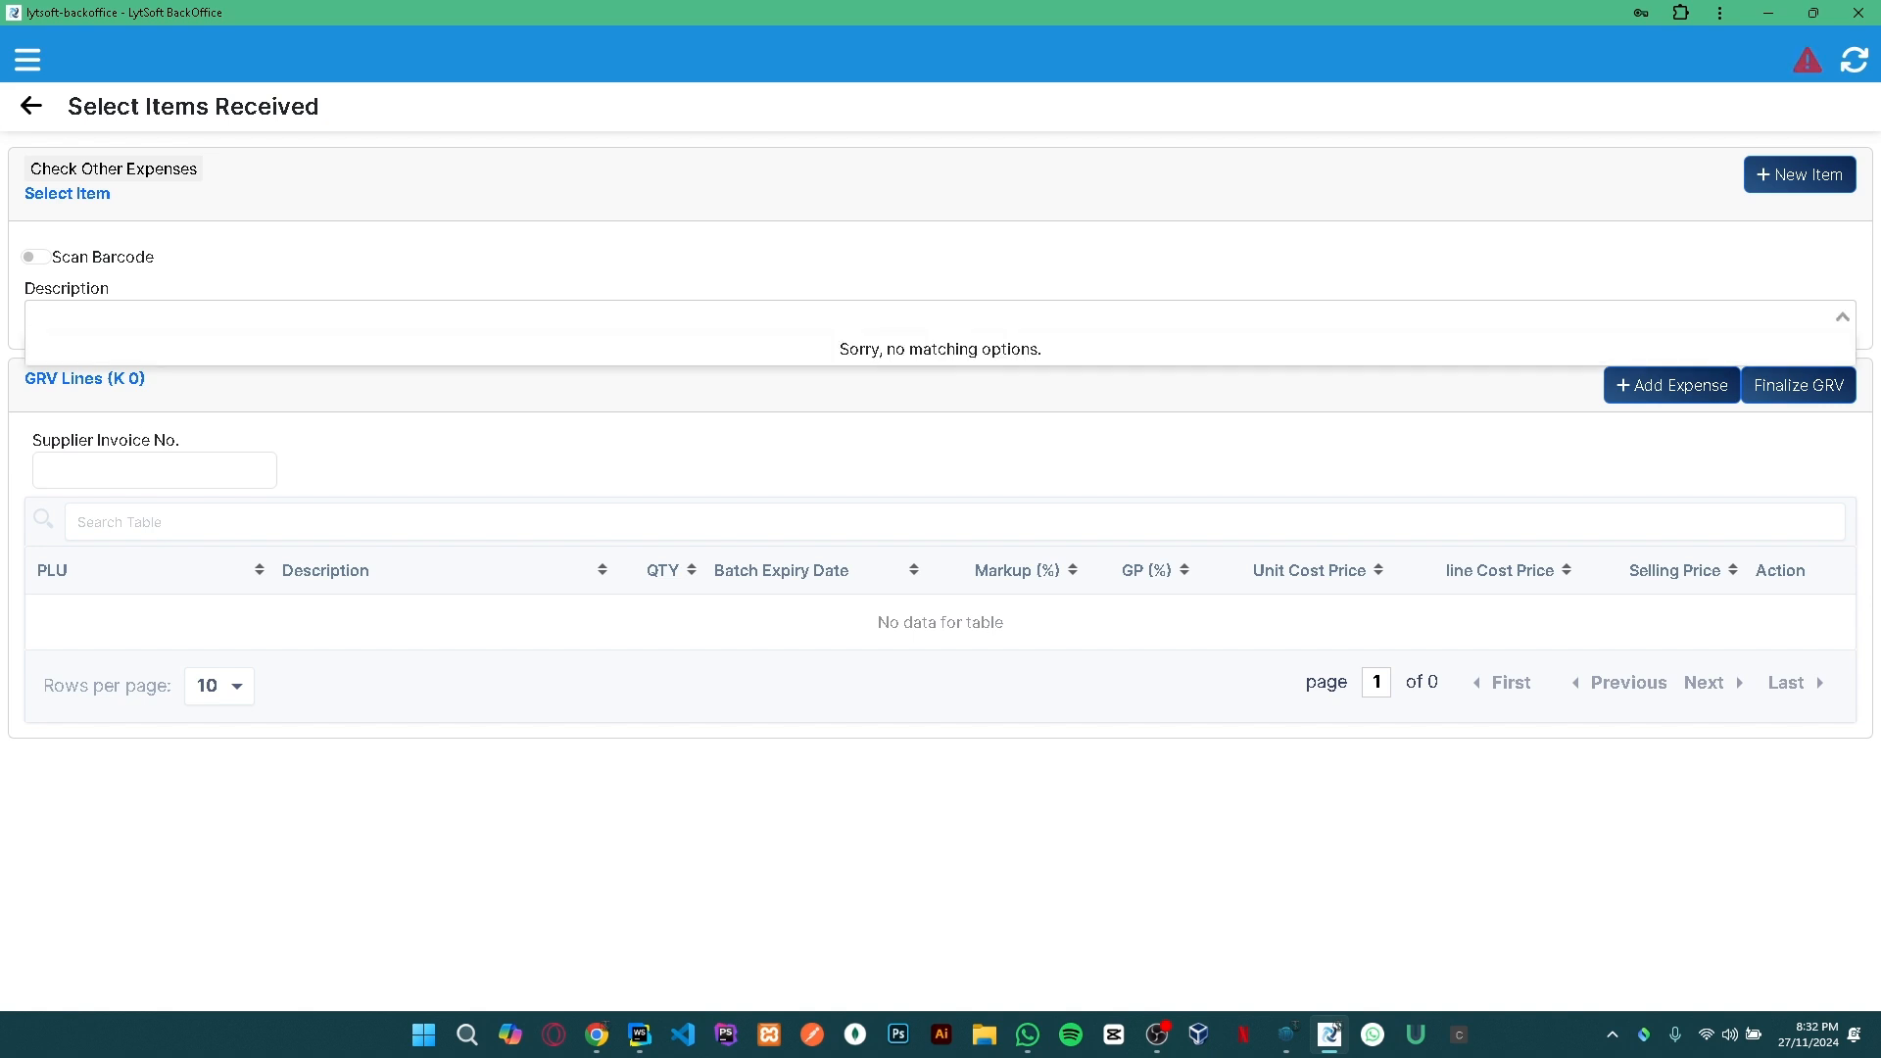
{"action": "type", "text": "fan"}
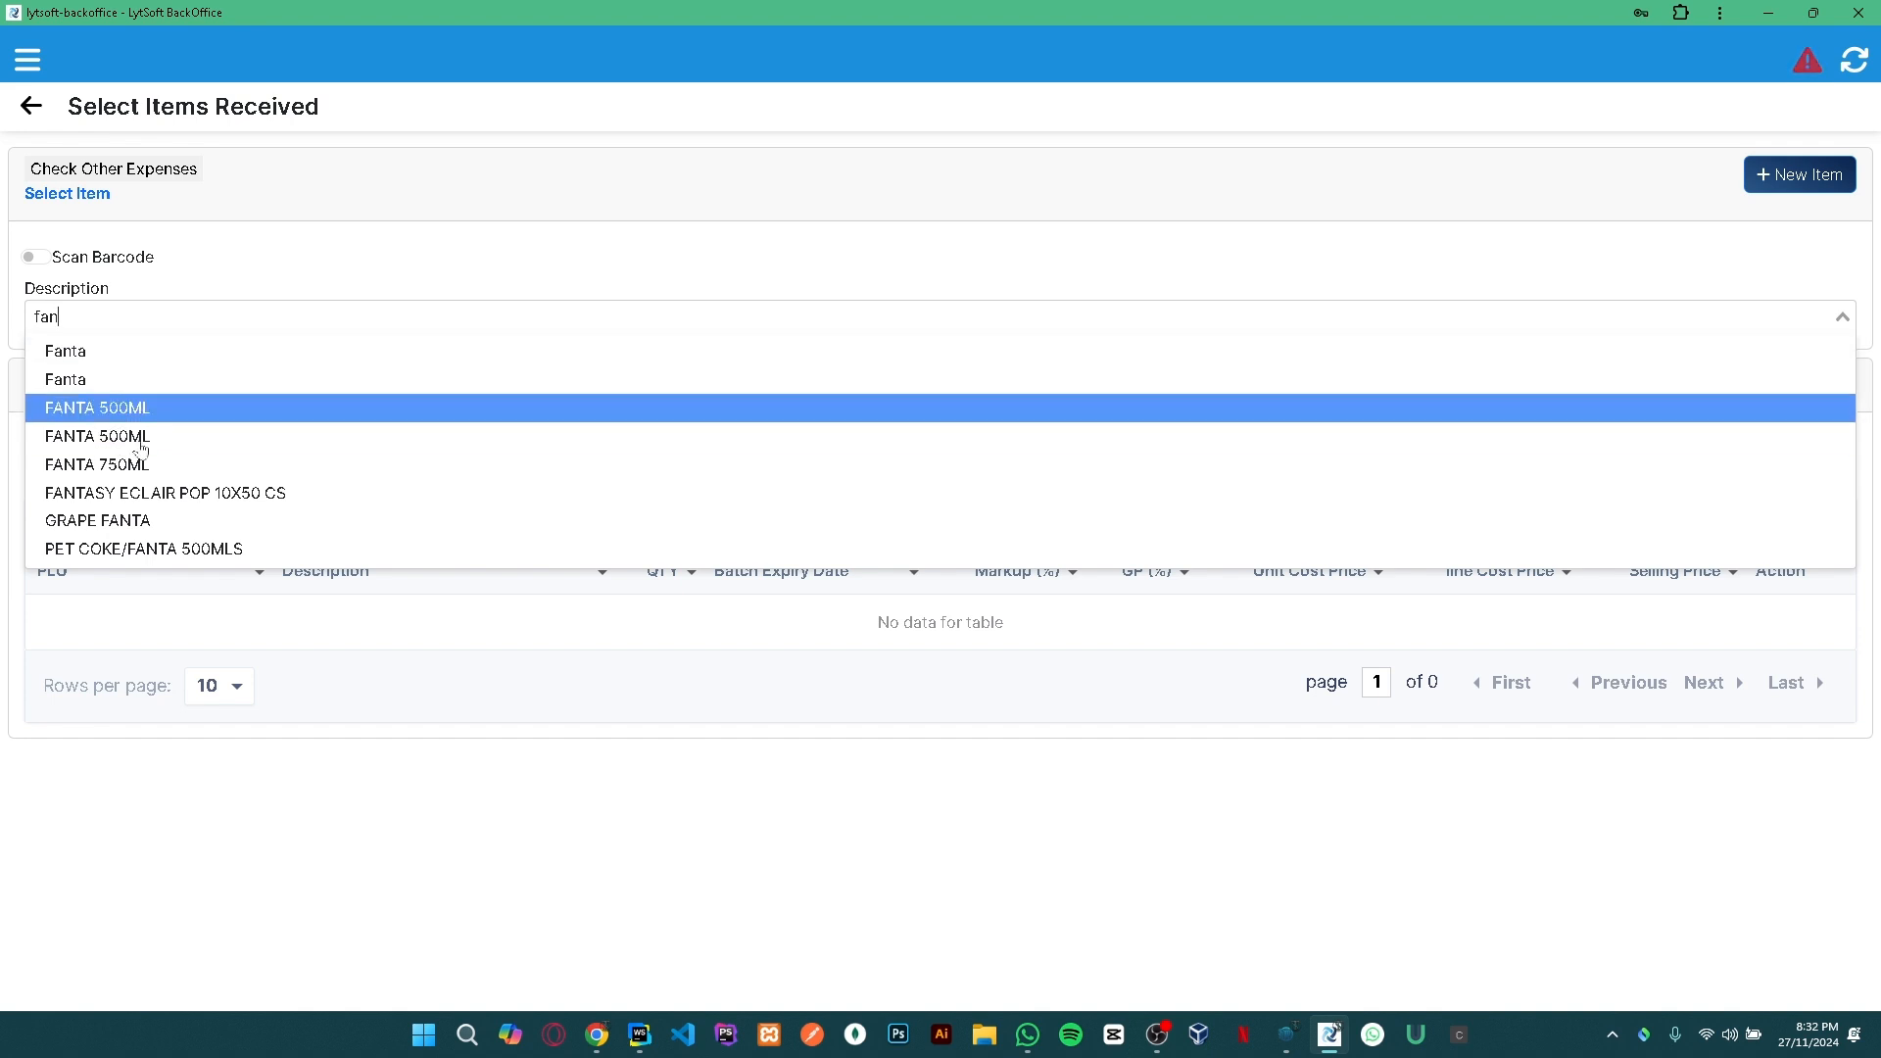
{"action": "left_click", "coordinate": [165, 530]}
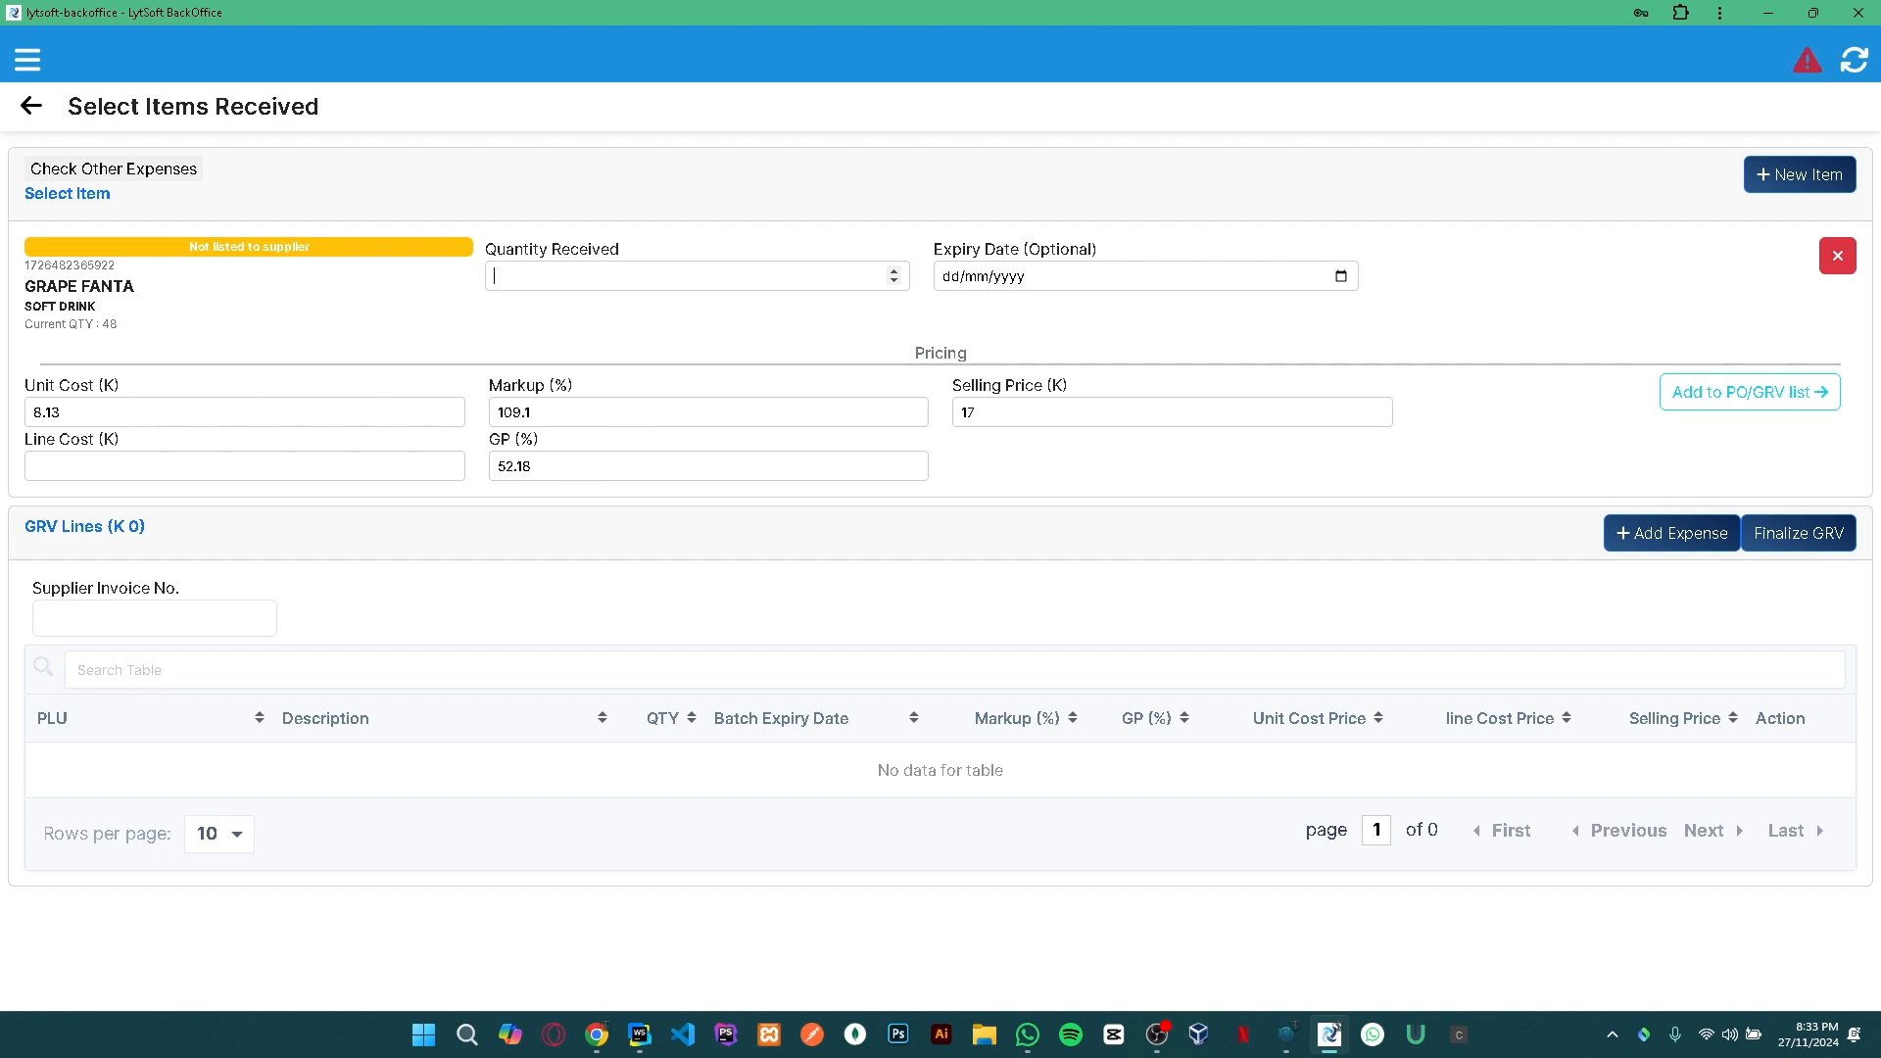
{"action": "type", "text": "24"}
{"action": "left_click", "coordinate": [1340, 281]}
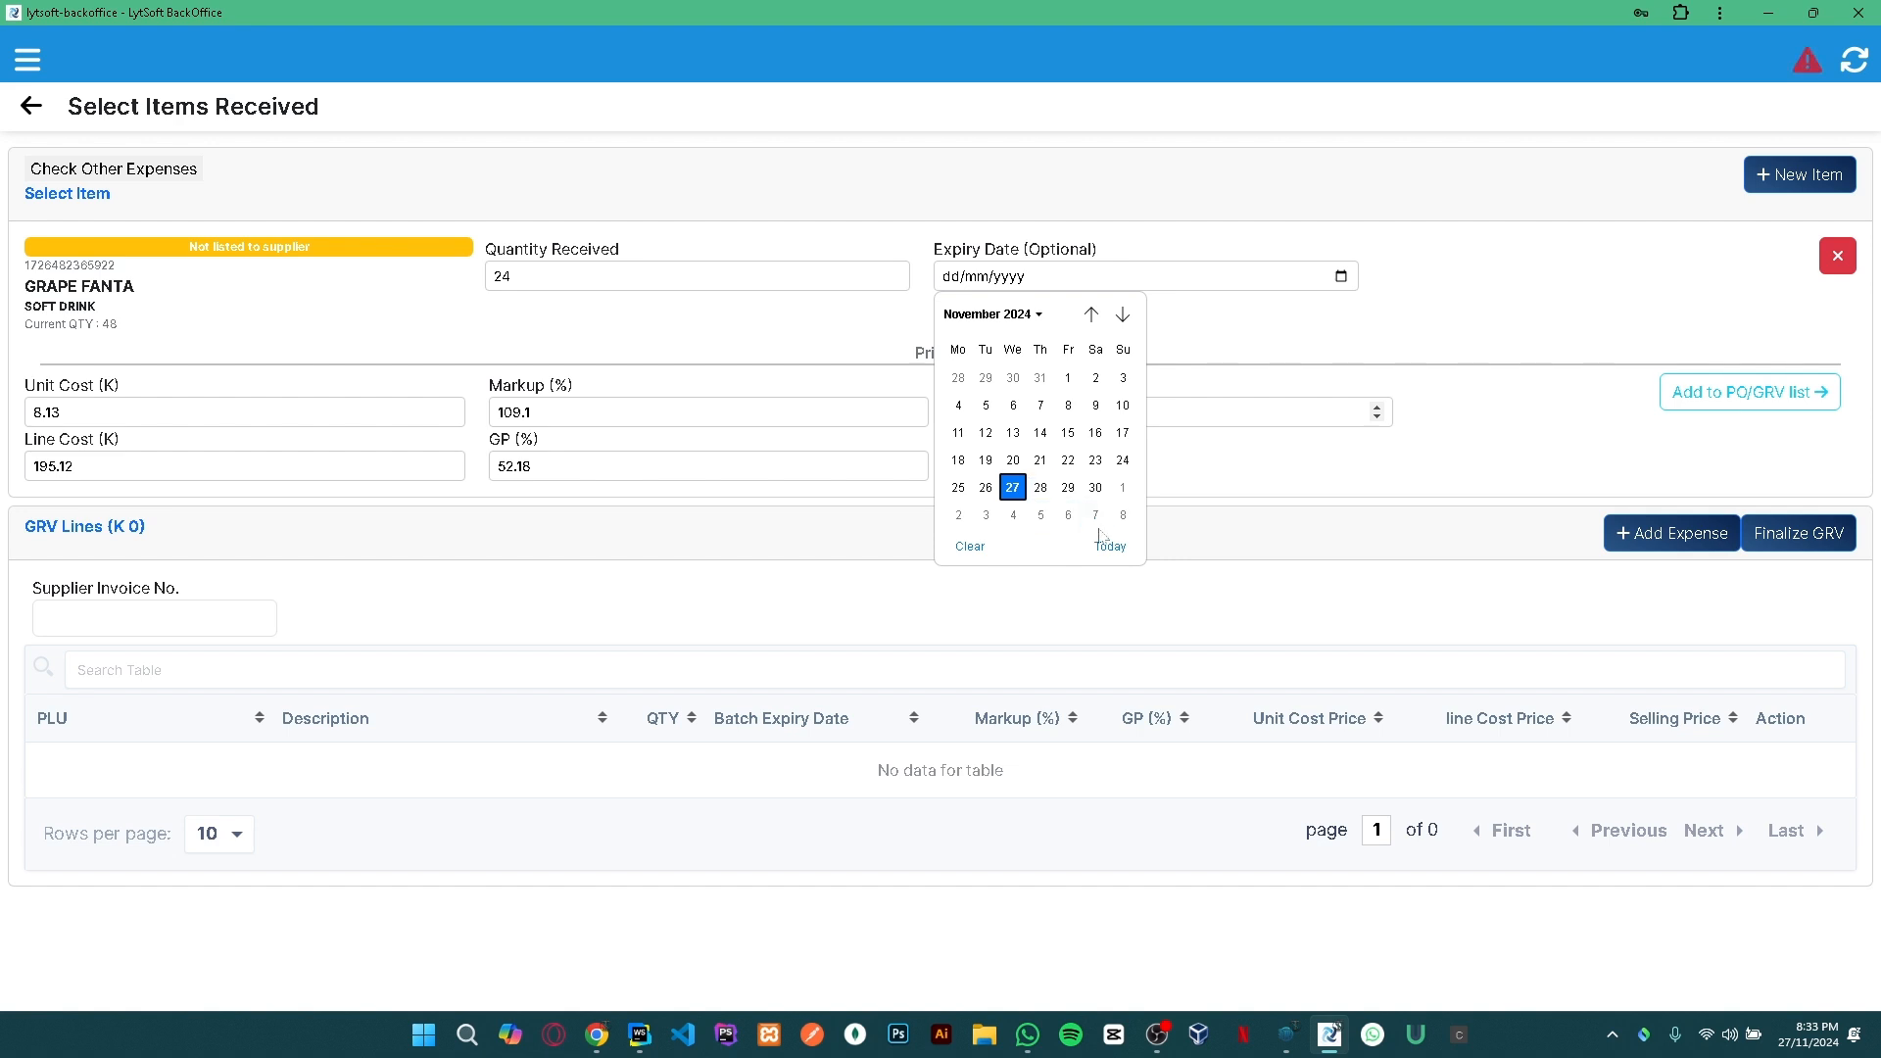
{"action": "left_click", "coordinate": [1123, 315]}
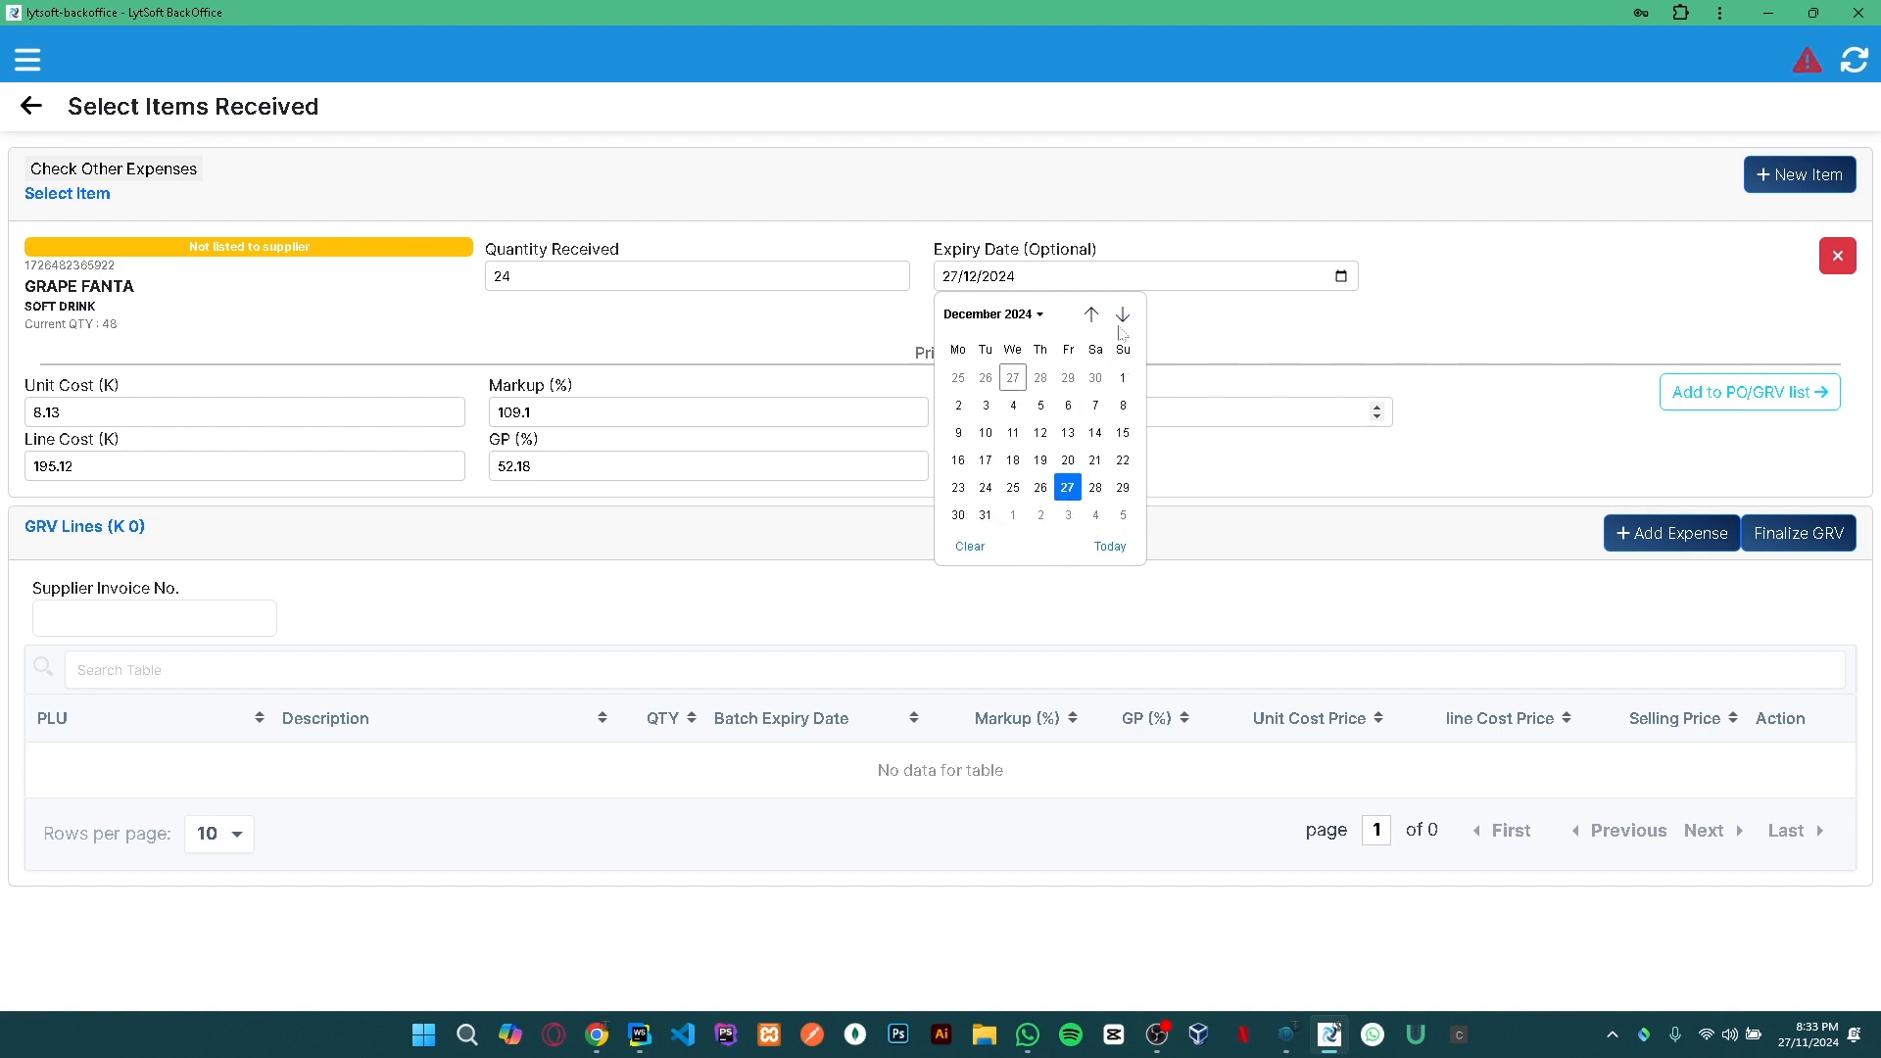
{"action": "left_click", "coordinate": [1067, 490]}
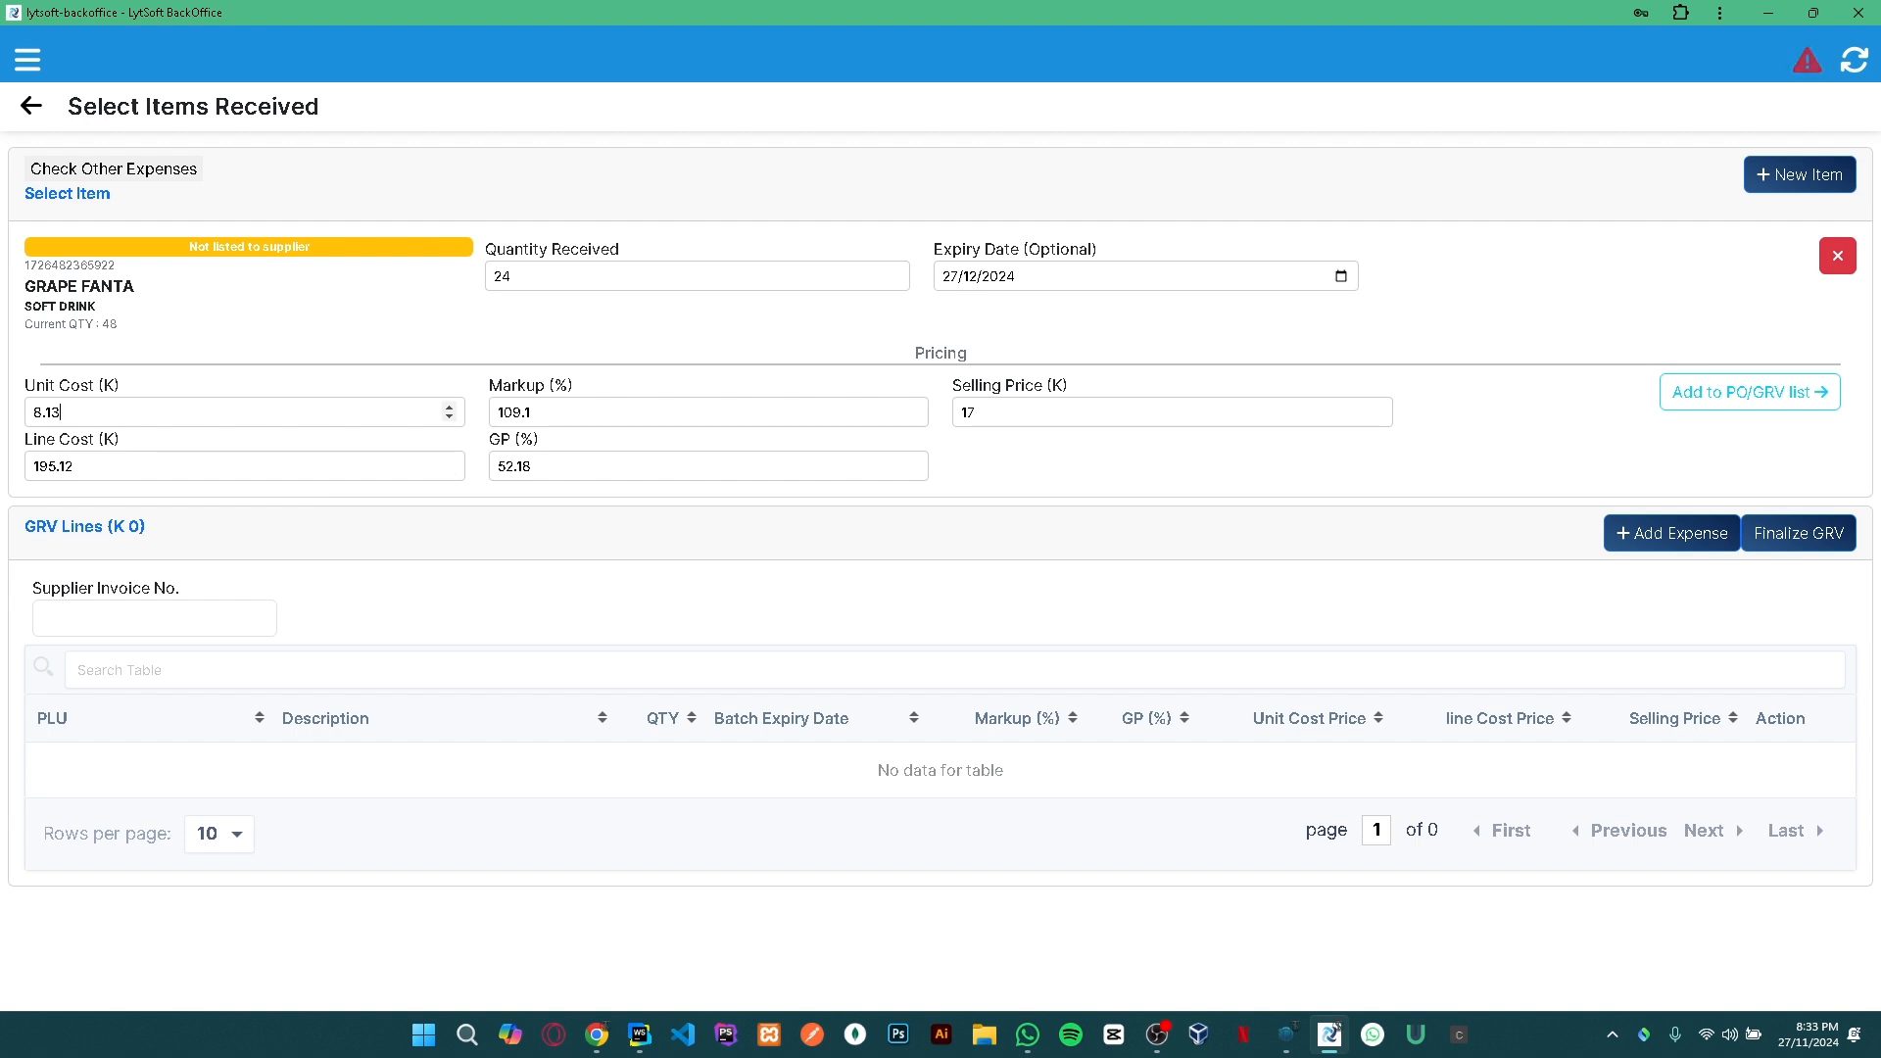
Set GRAPE FANTA's line cost to K 200 and selling price to K 20, and add the item to the GRV list.
{"action": "double_click", "coordinate": [61, 412]}
{"action": "left_click_drag", "start_coordinate": [75, 466], "coordinate": [30, 467]}
{"action": "type", "text": "200"}
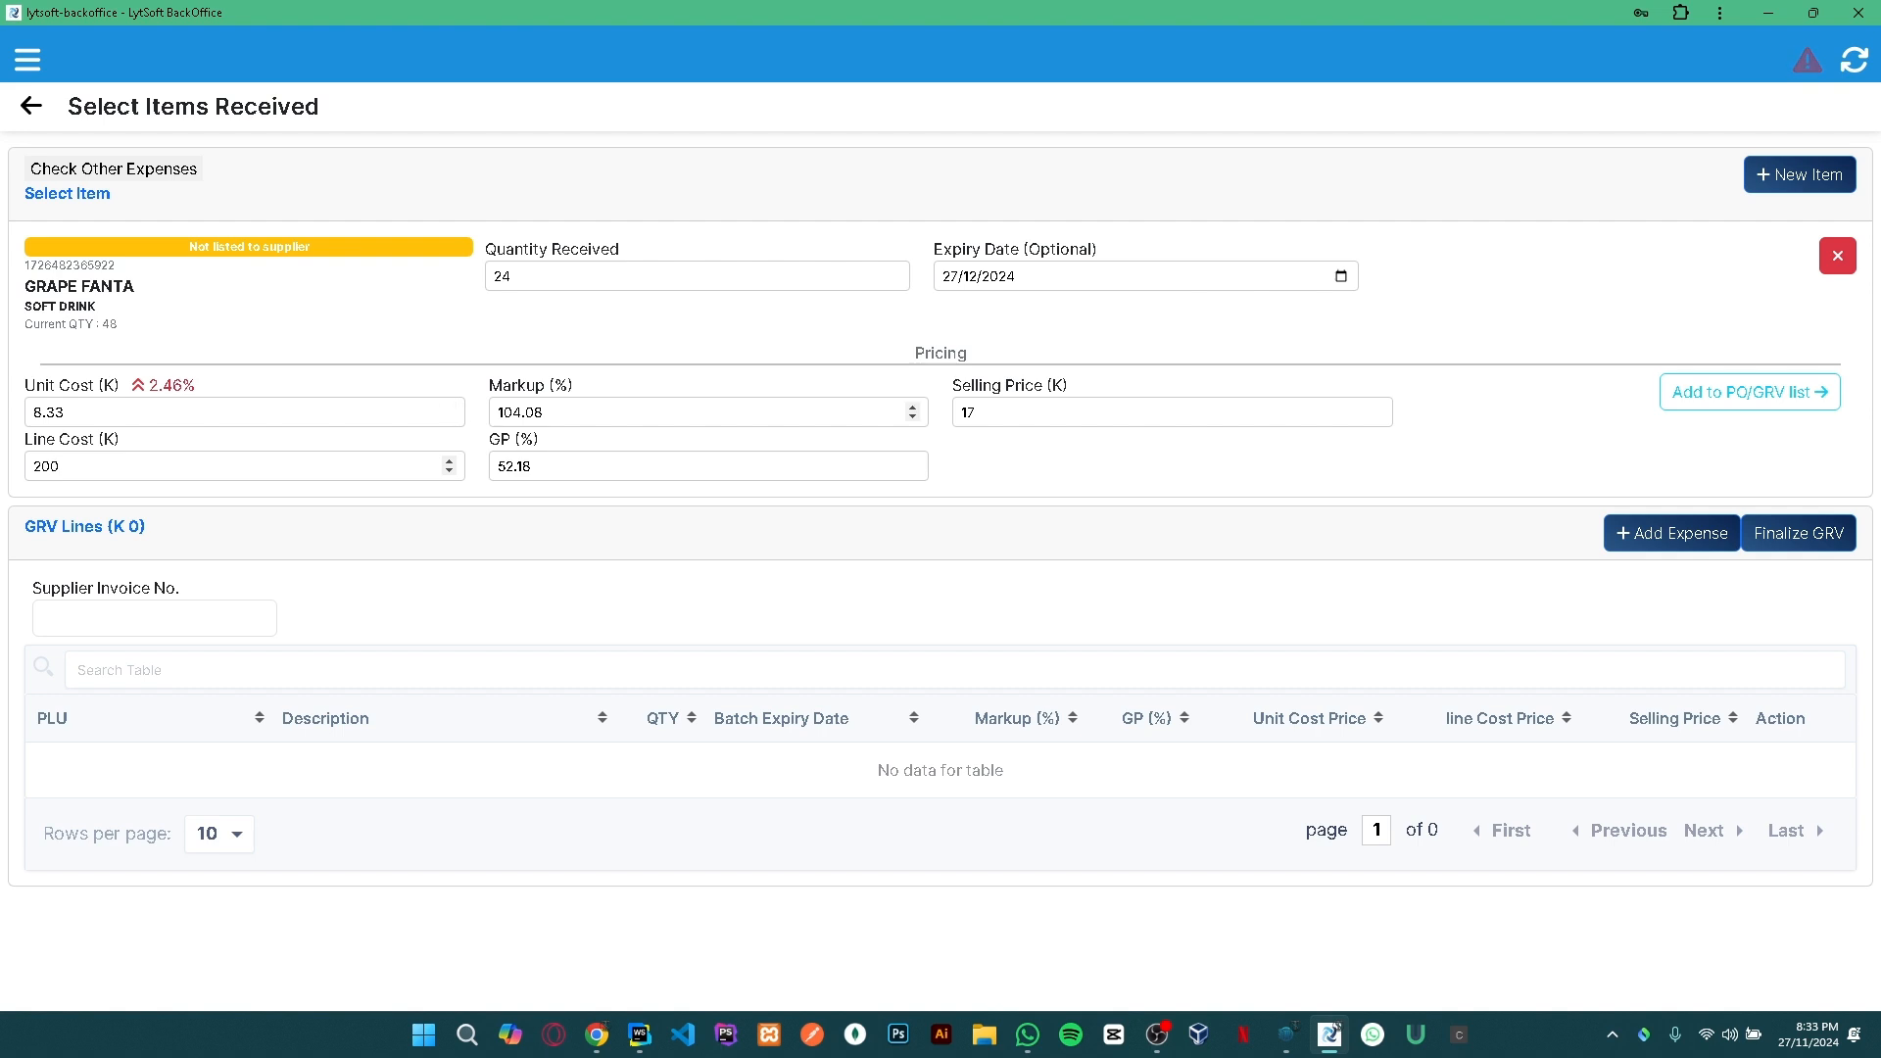
{"action": "left_click_drag", "start_coordinate": [1009, 412], "coordinate": [957, 413]}
{"action": "type", "text": "20"}
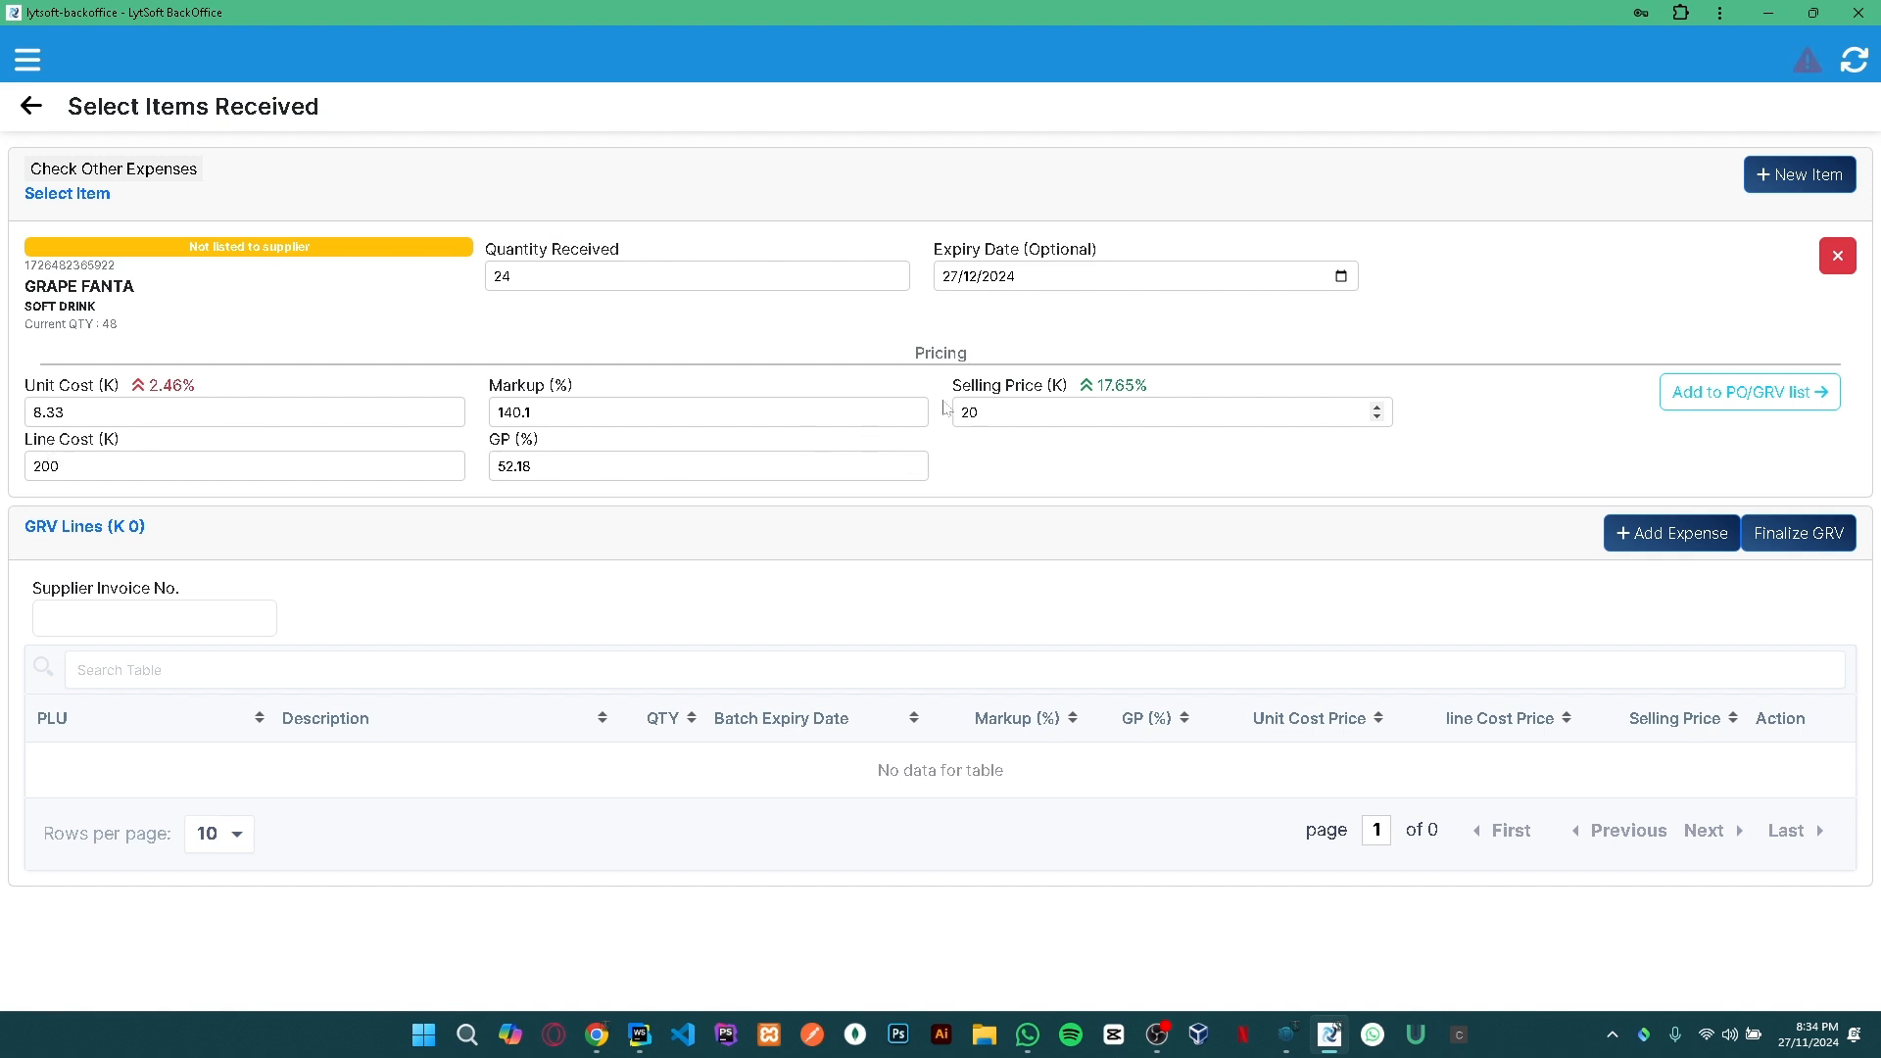
{"action": "left_click", "coordinate": [1752, 400]}
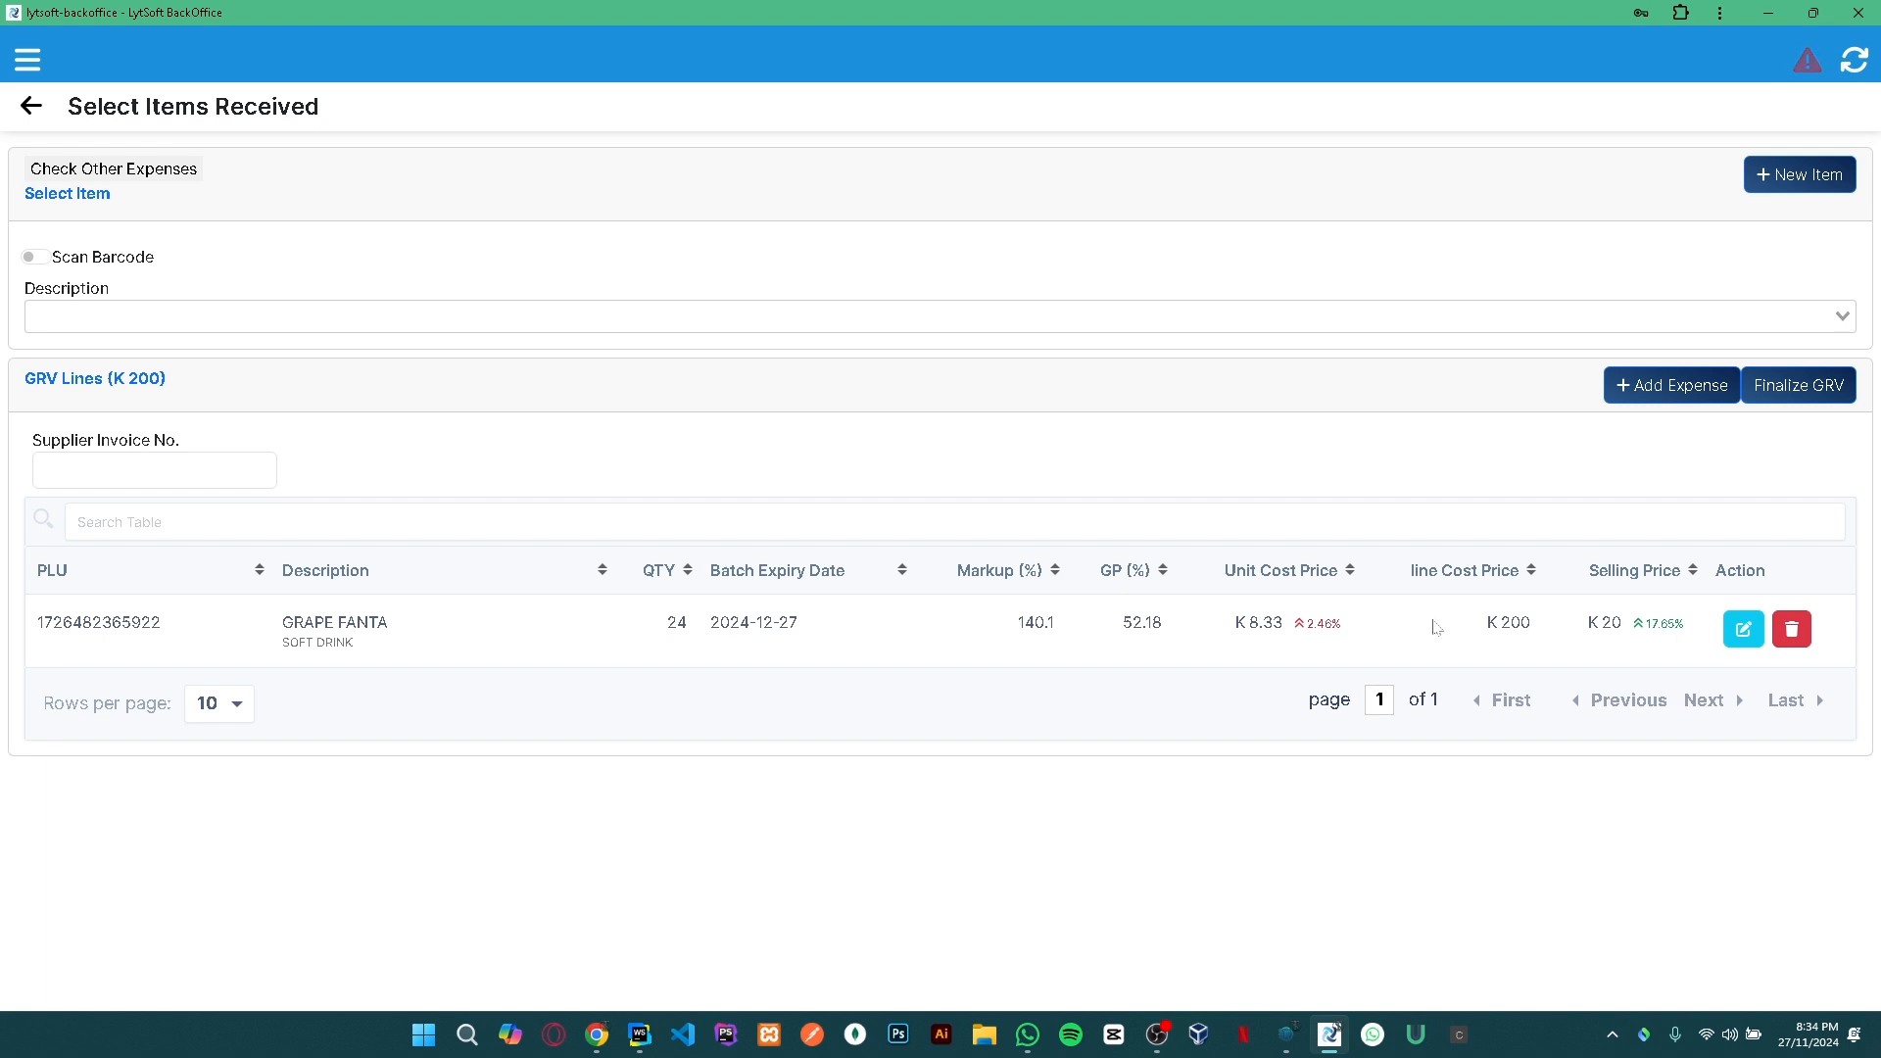
Search the item descriptions for "cok" and select COKE as the second received item.
{"action": "left_click", "coordinate": [62, 317]}
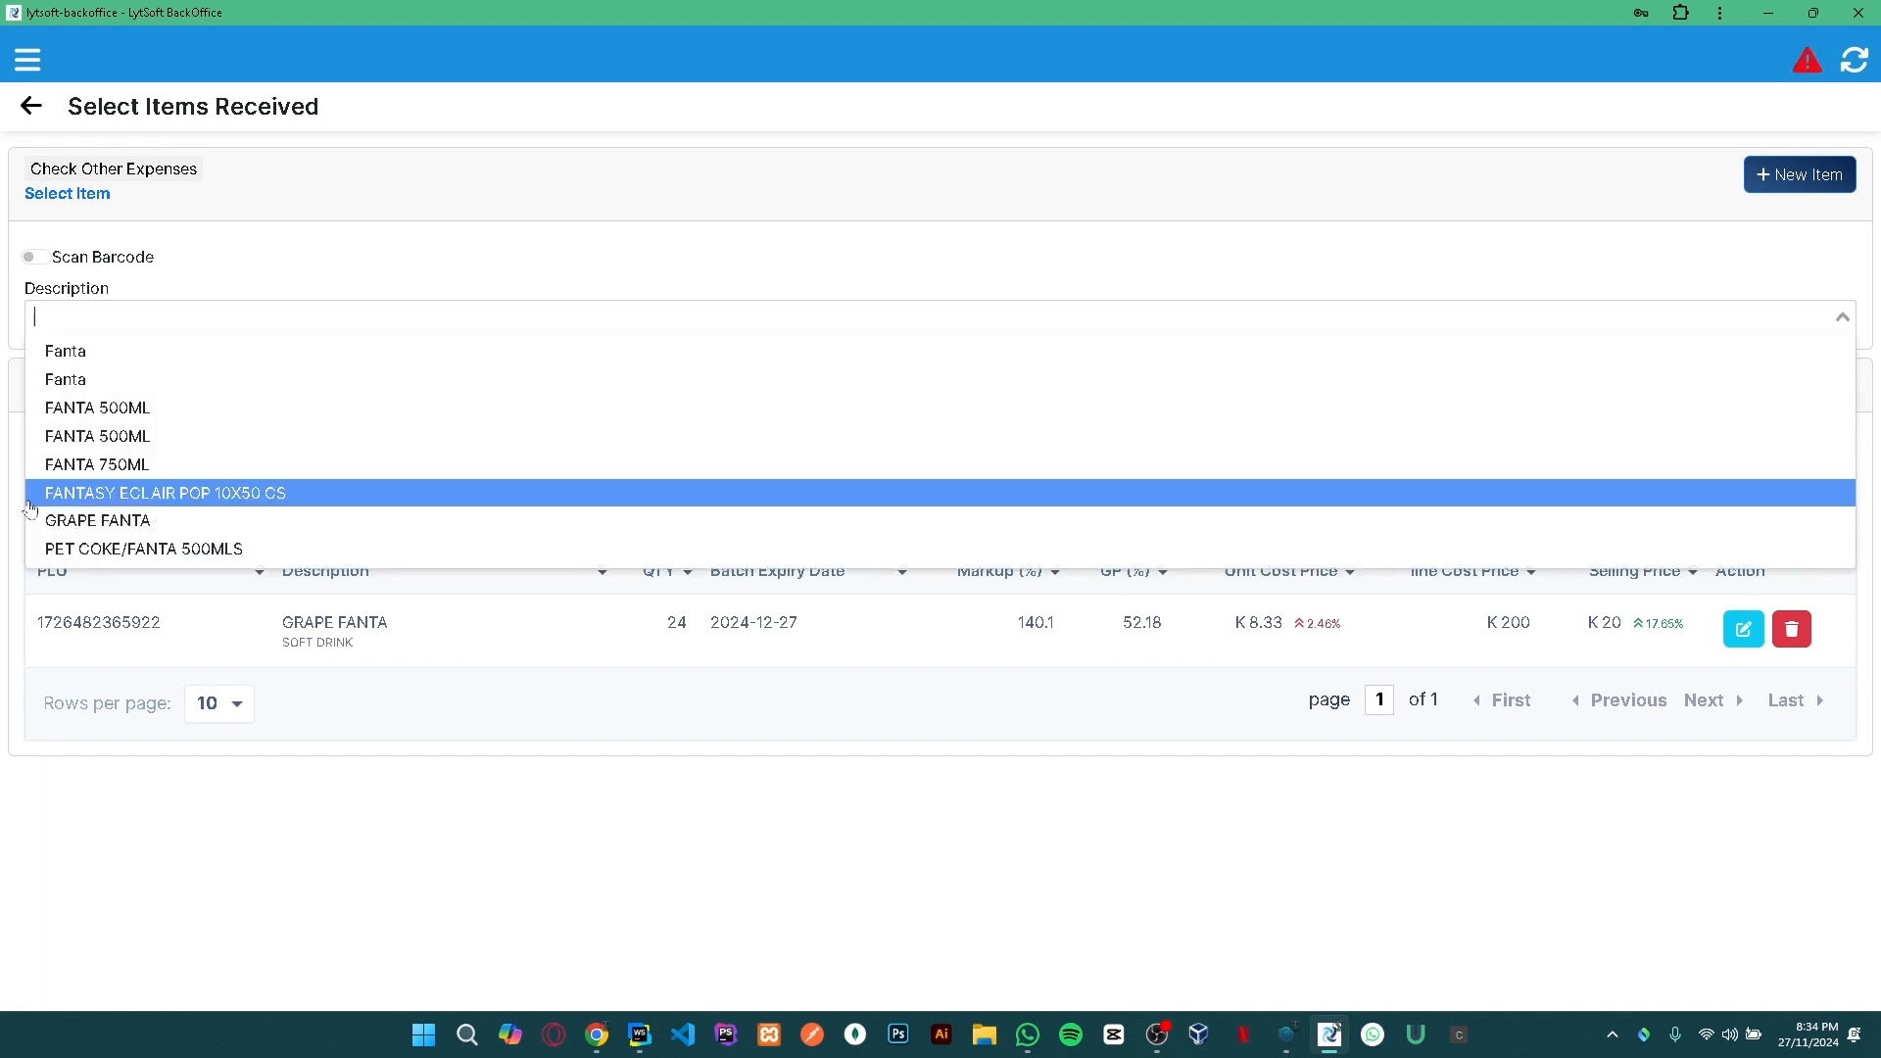
{"action": "type", "text": "cik"}
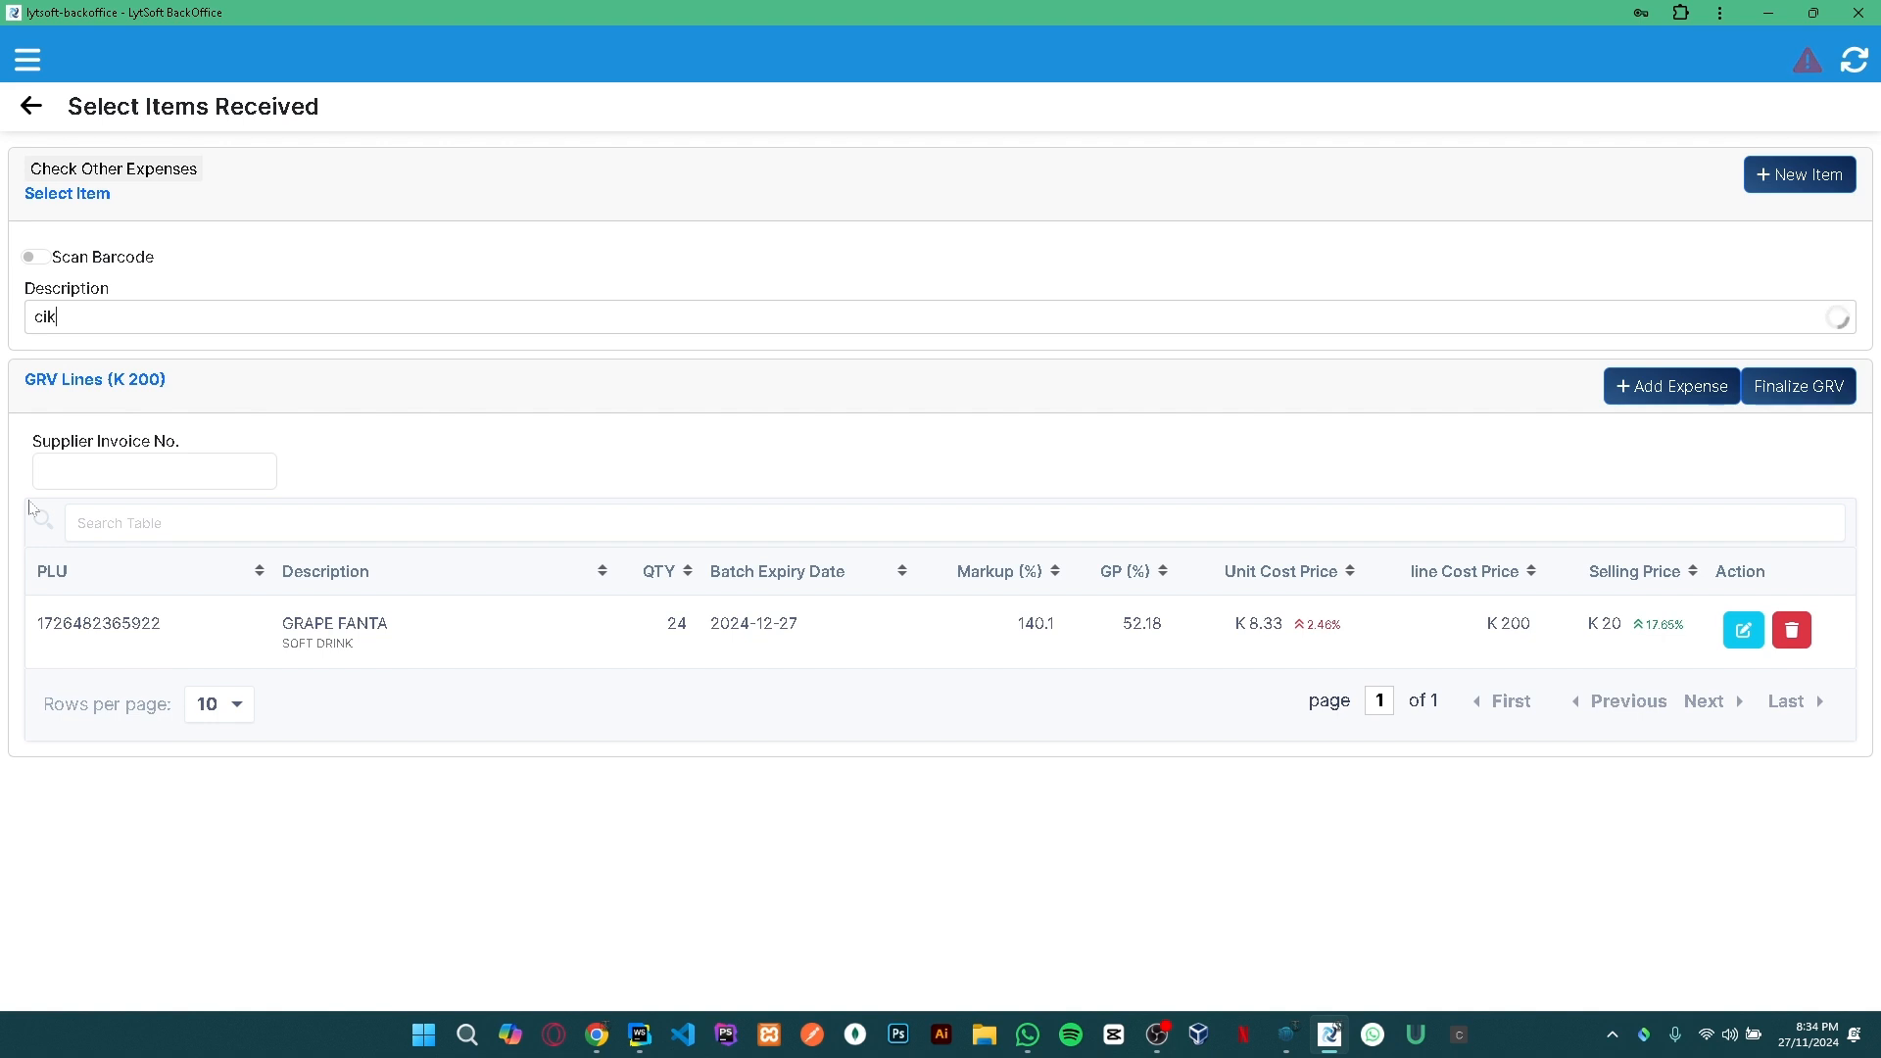
{"action": "key", "text": "BackSpace"}
{"action": "key", "text": "BackSpace"}
{"action": "type", "text": "ok"}
{"action": "key", "text": "Return"}
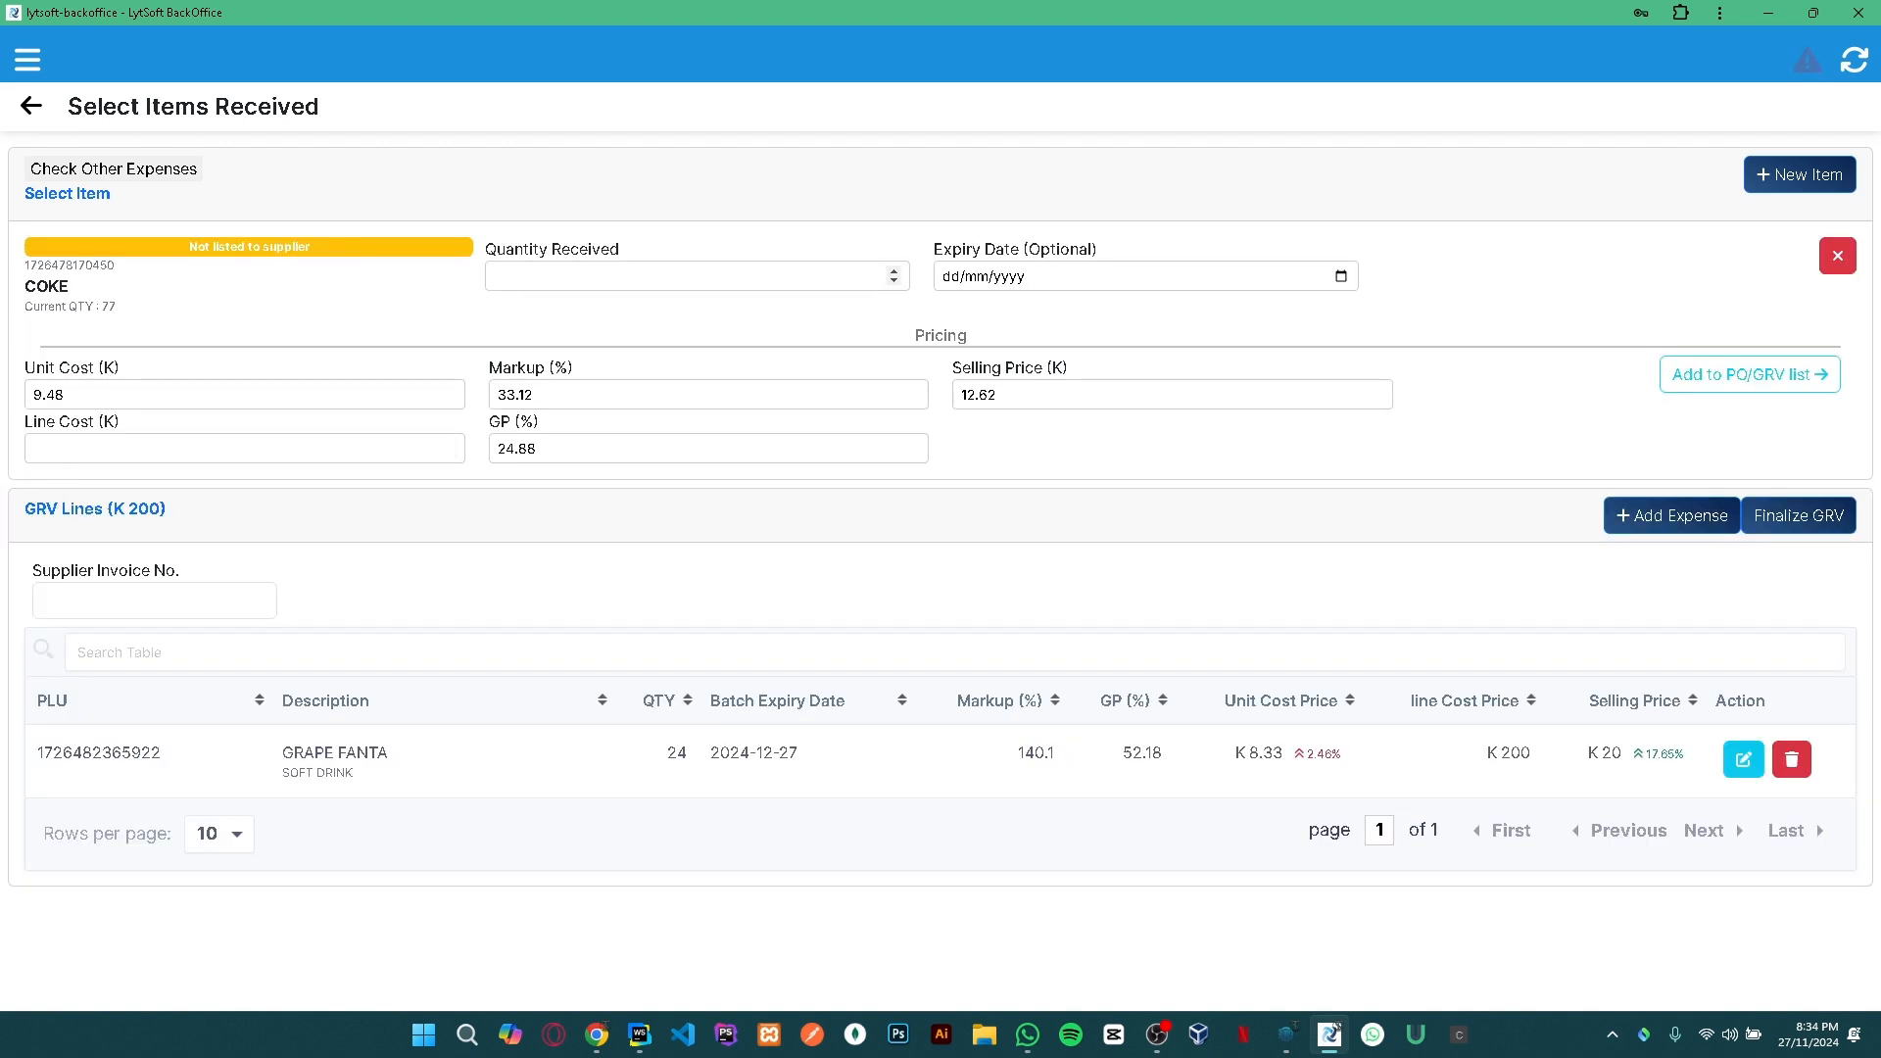
Set COKE's quantity received to 12 and its expiry date to 27/12/2024.
{"action": "type", "text": "12"}
{"action": "left_click", "coordinate": [1342, 276]}
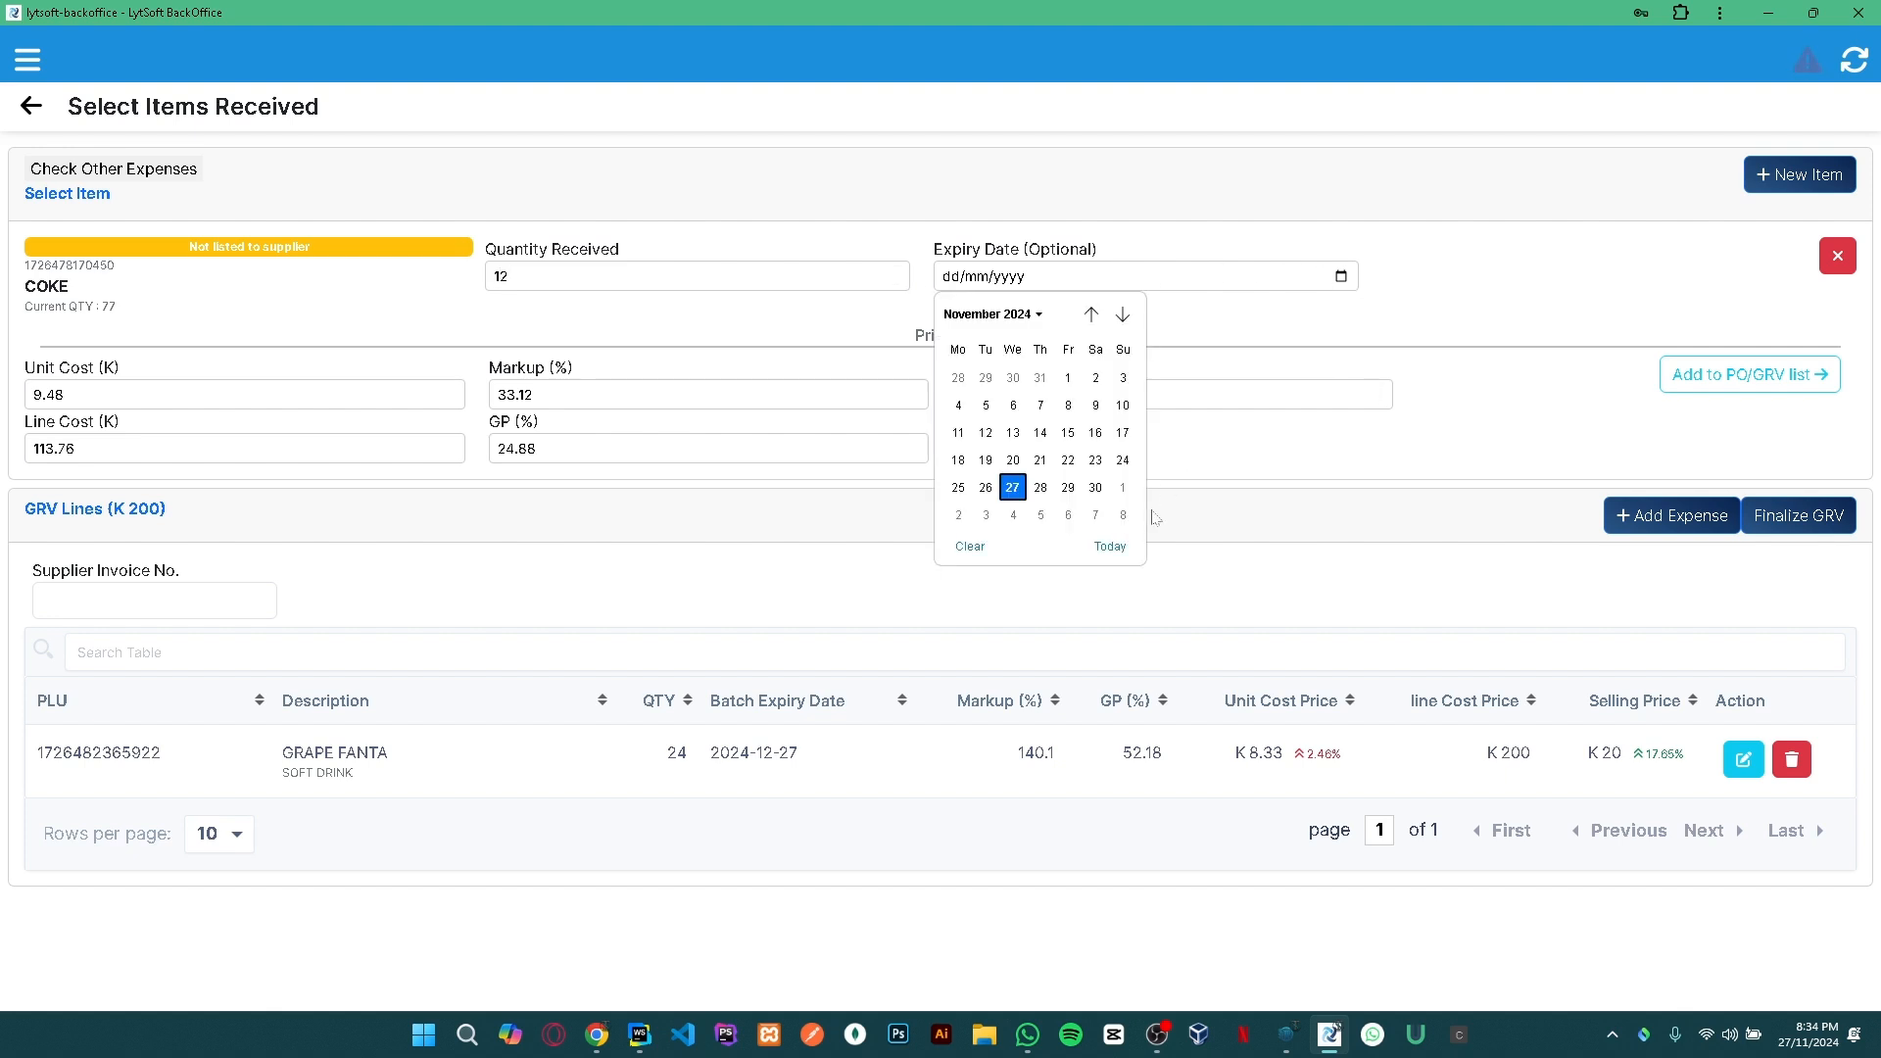
{"action": "left_click", "coordinate": [1123, 315]}
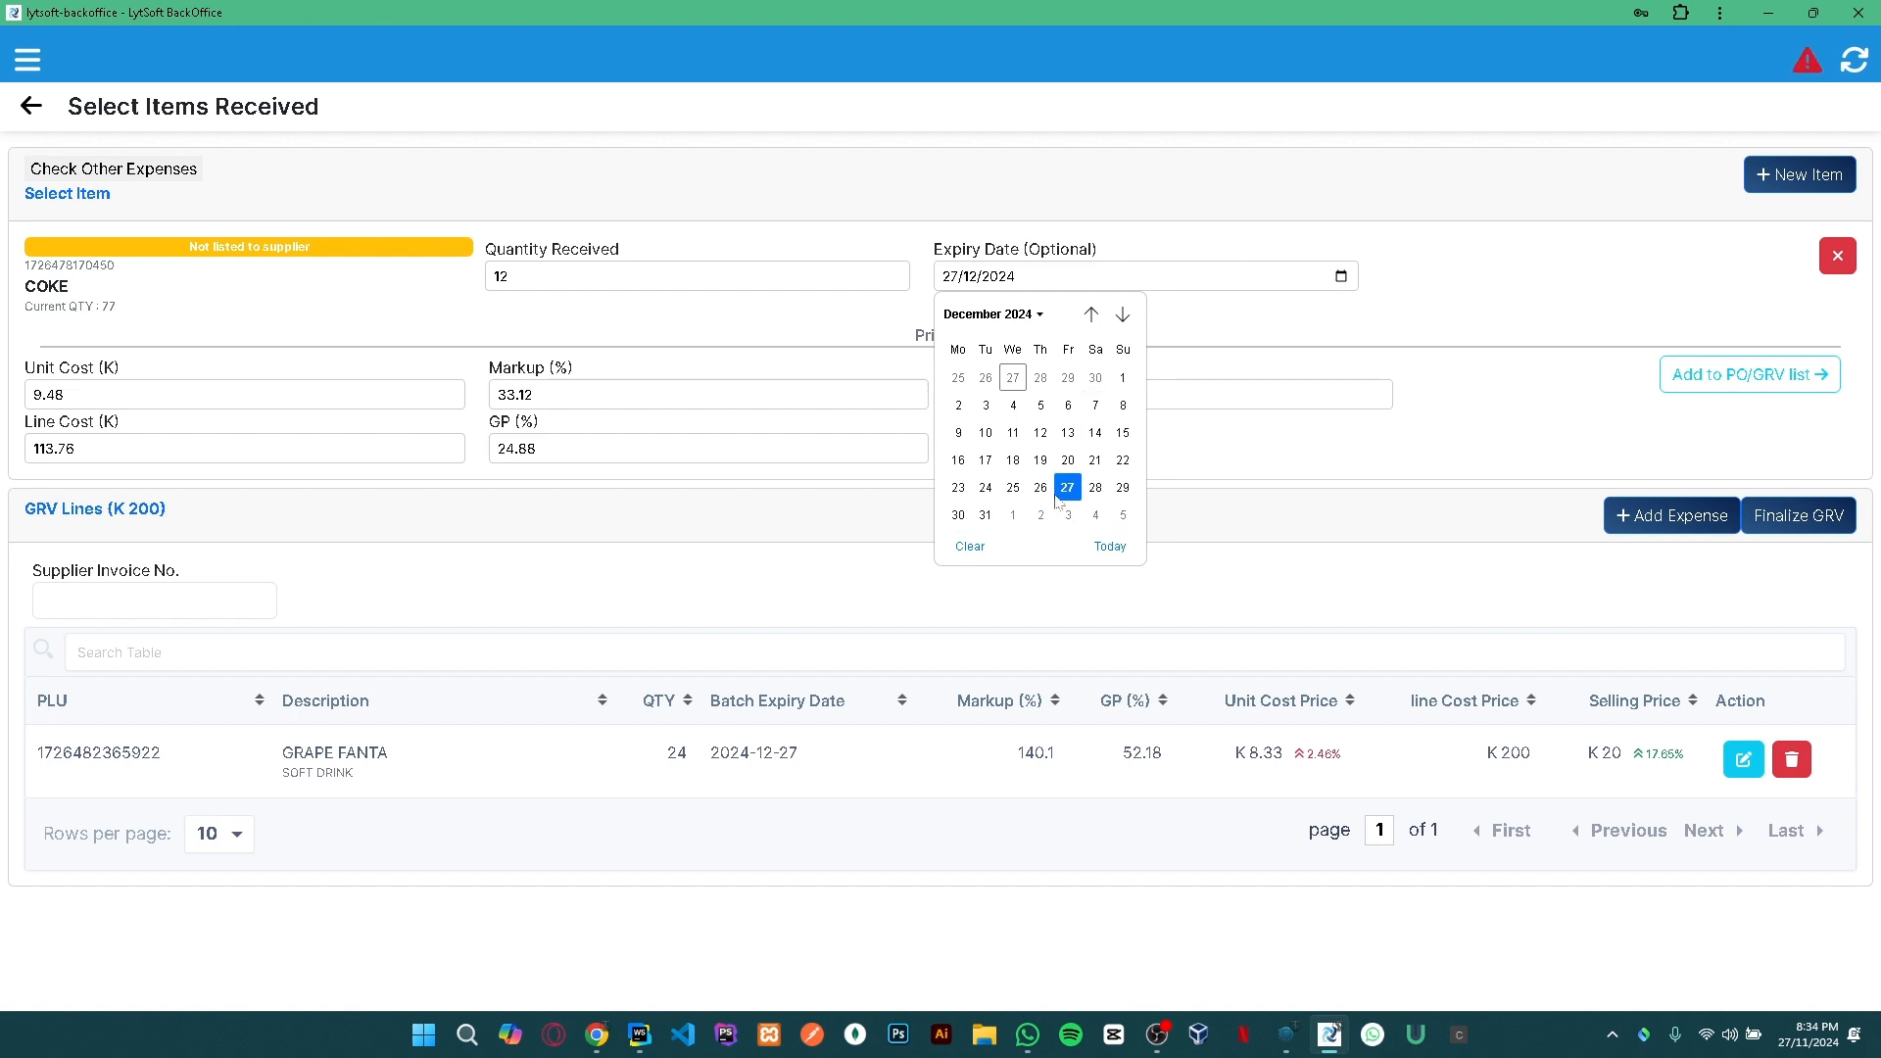
{"action": "left_click", "coordinate": [1066, 490]}
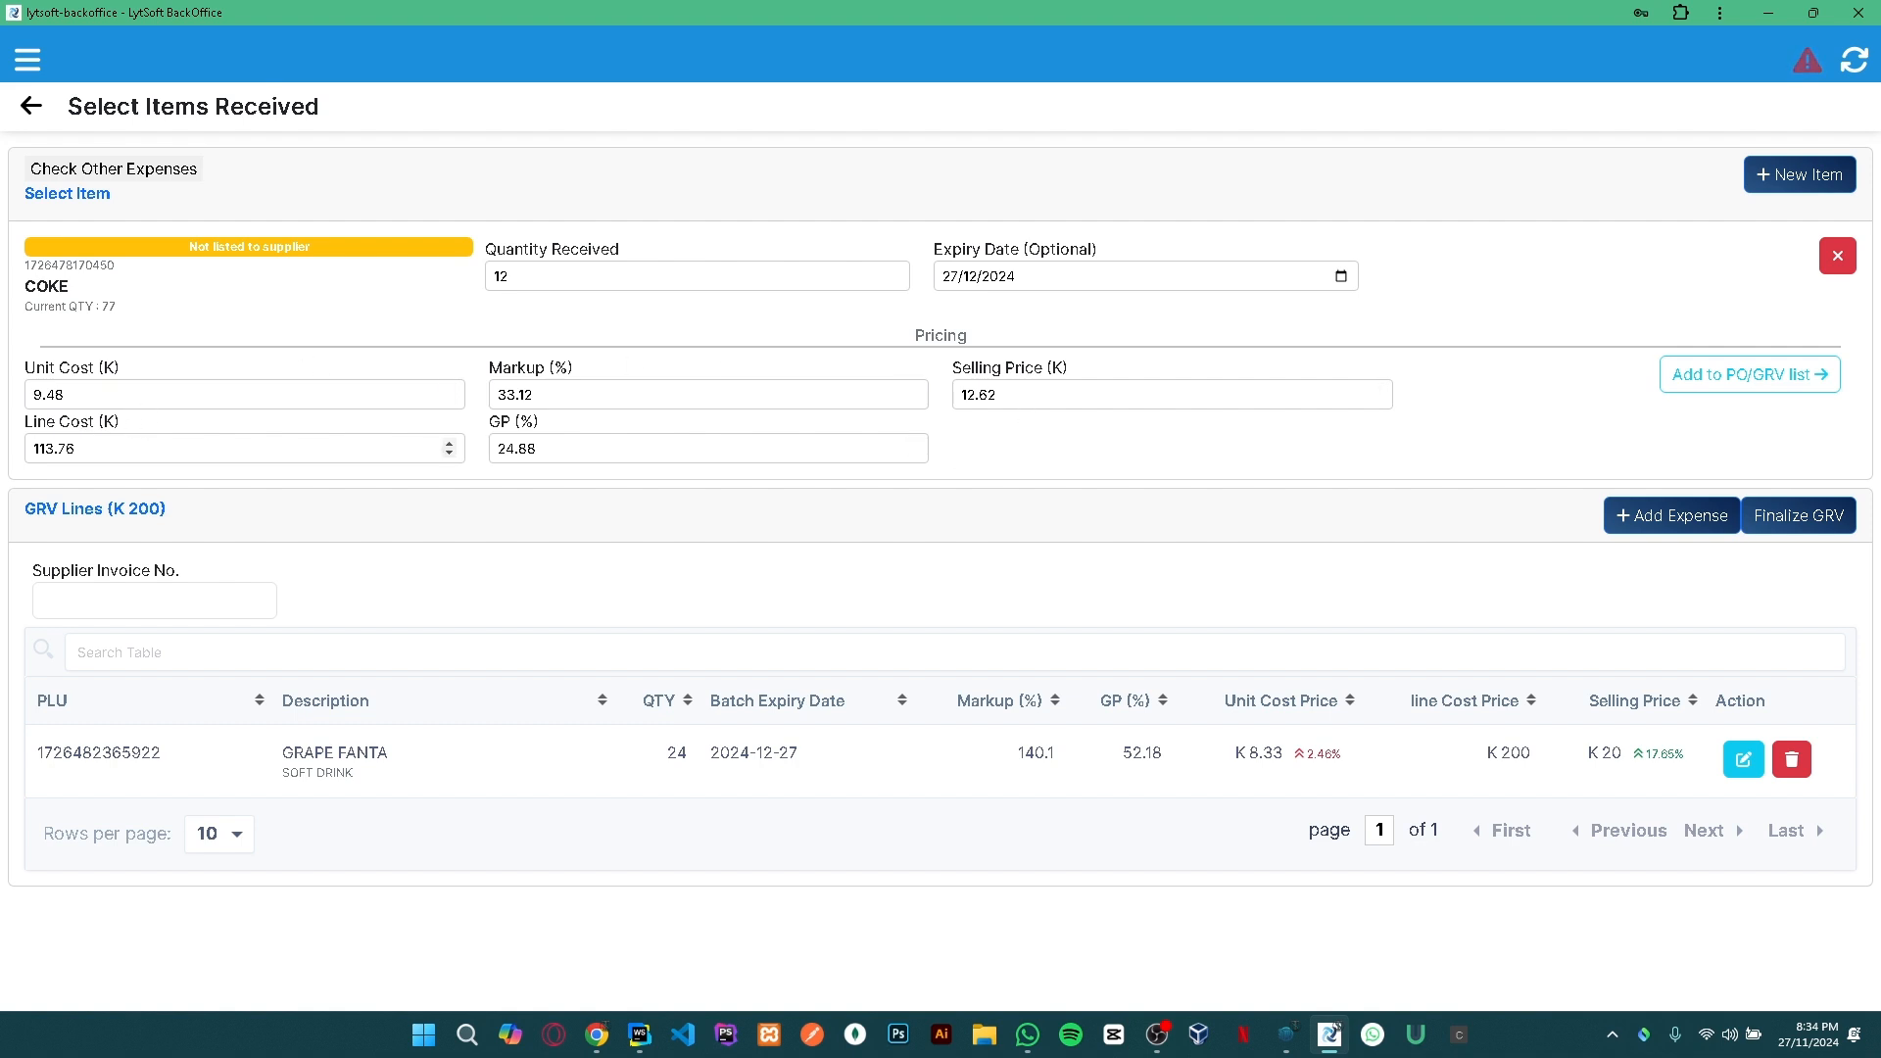
Set COKE's selling price to K 15 and line cost to K 150, and add the item to the GRV list.
{"action": "left_click_drag", "start_coordinate": [996, 394], "coordinate": [960, 393]}
{"action": "type", "text": "15"}
{"action": "left_click_drag", "start_coordinate": [64, 448], "coordinate": [6, 441]}
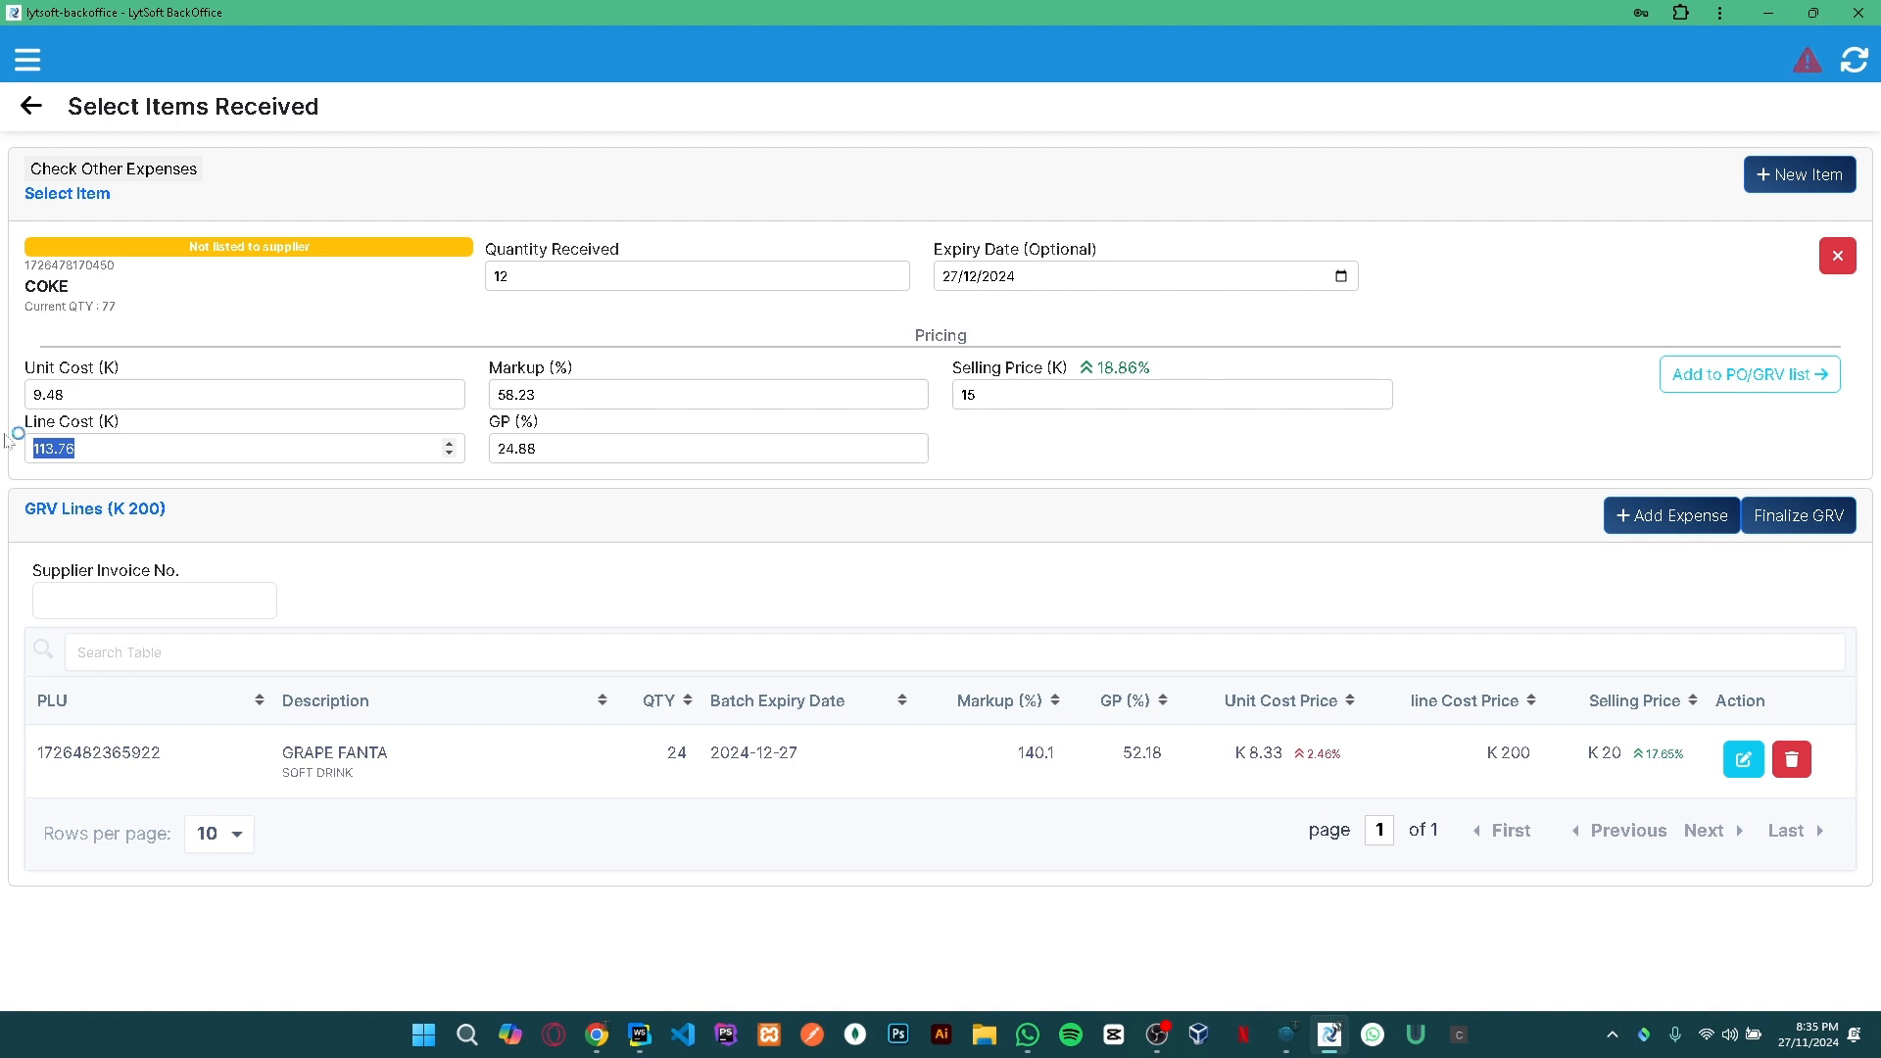
{"action": "type", "text": "150"}
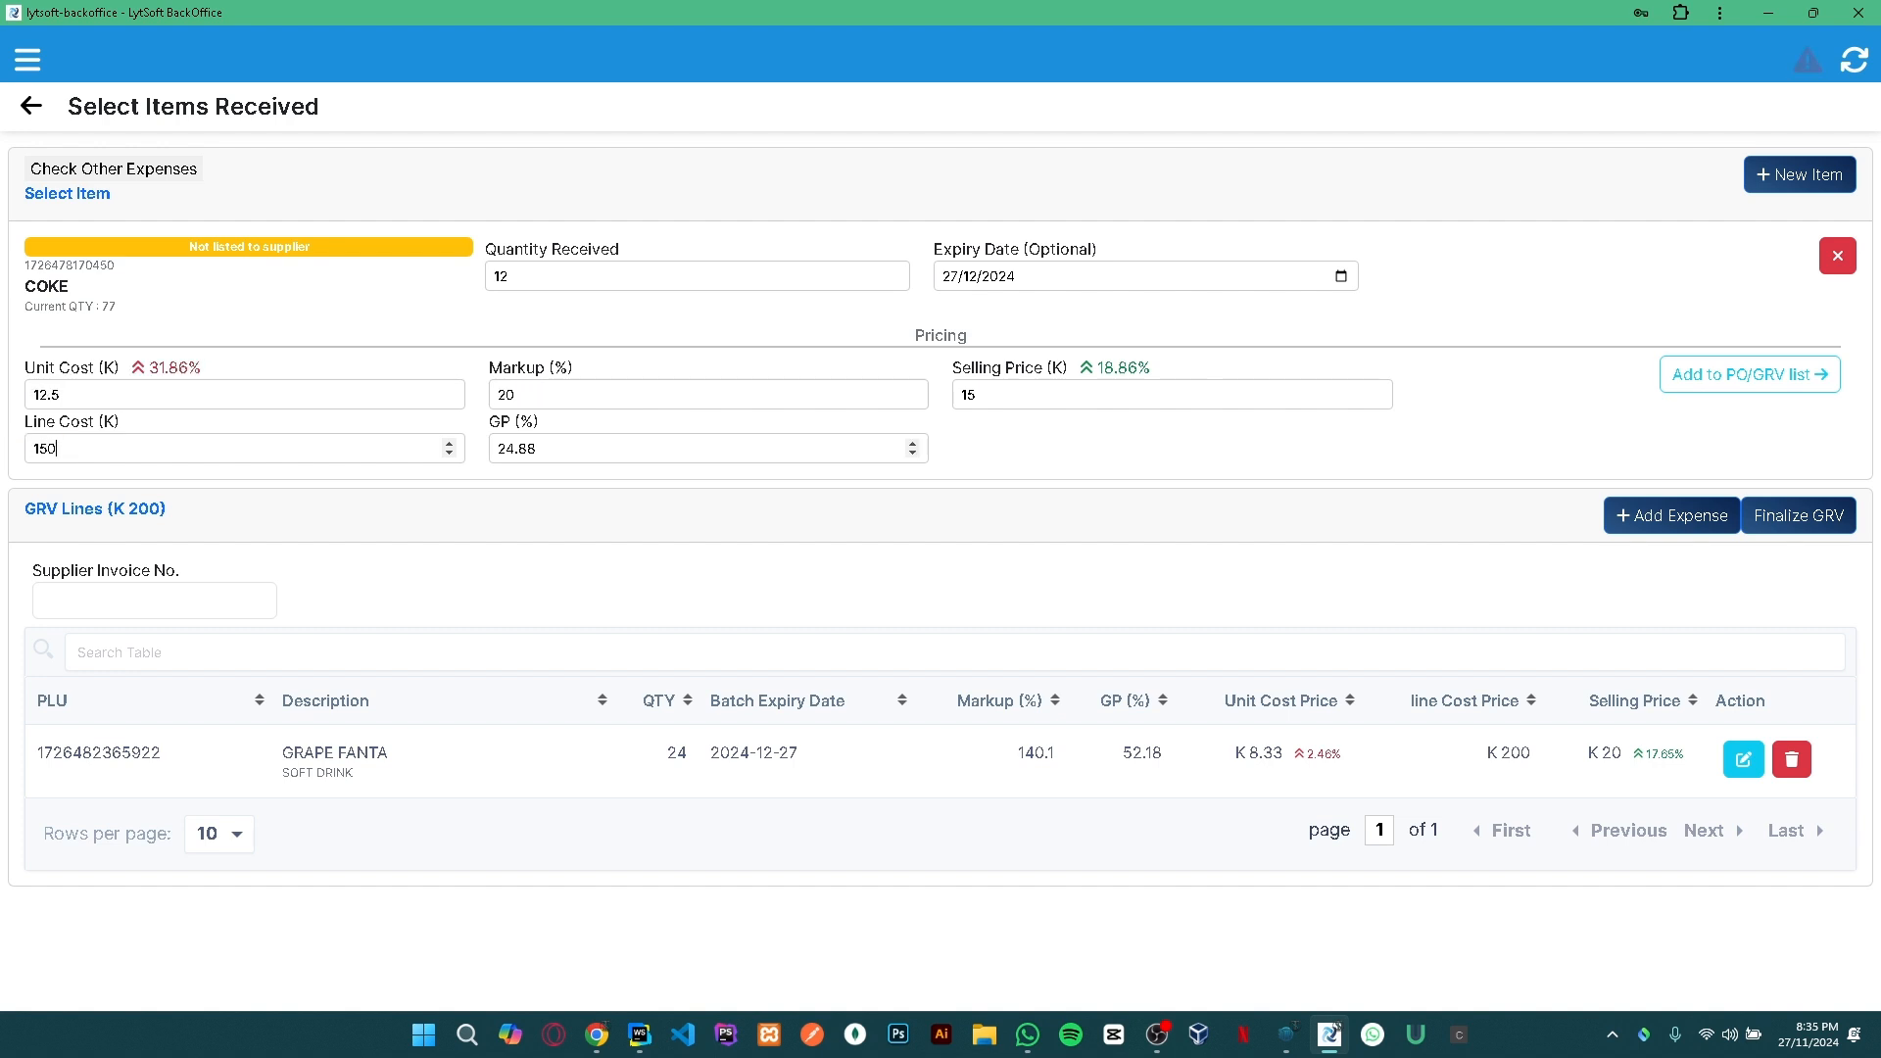
{"action": "left_click", "coordinate": [1677, 380]}
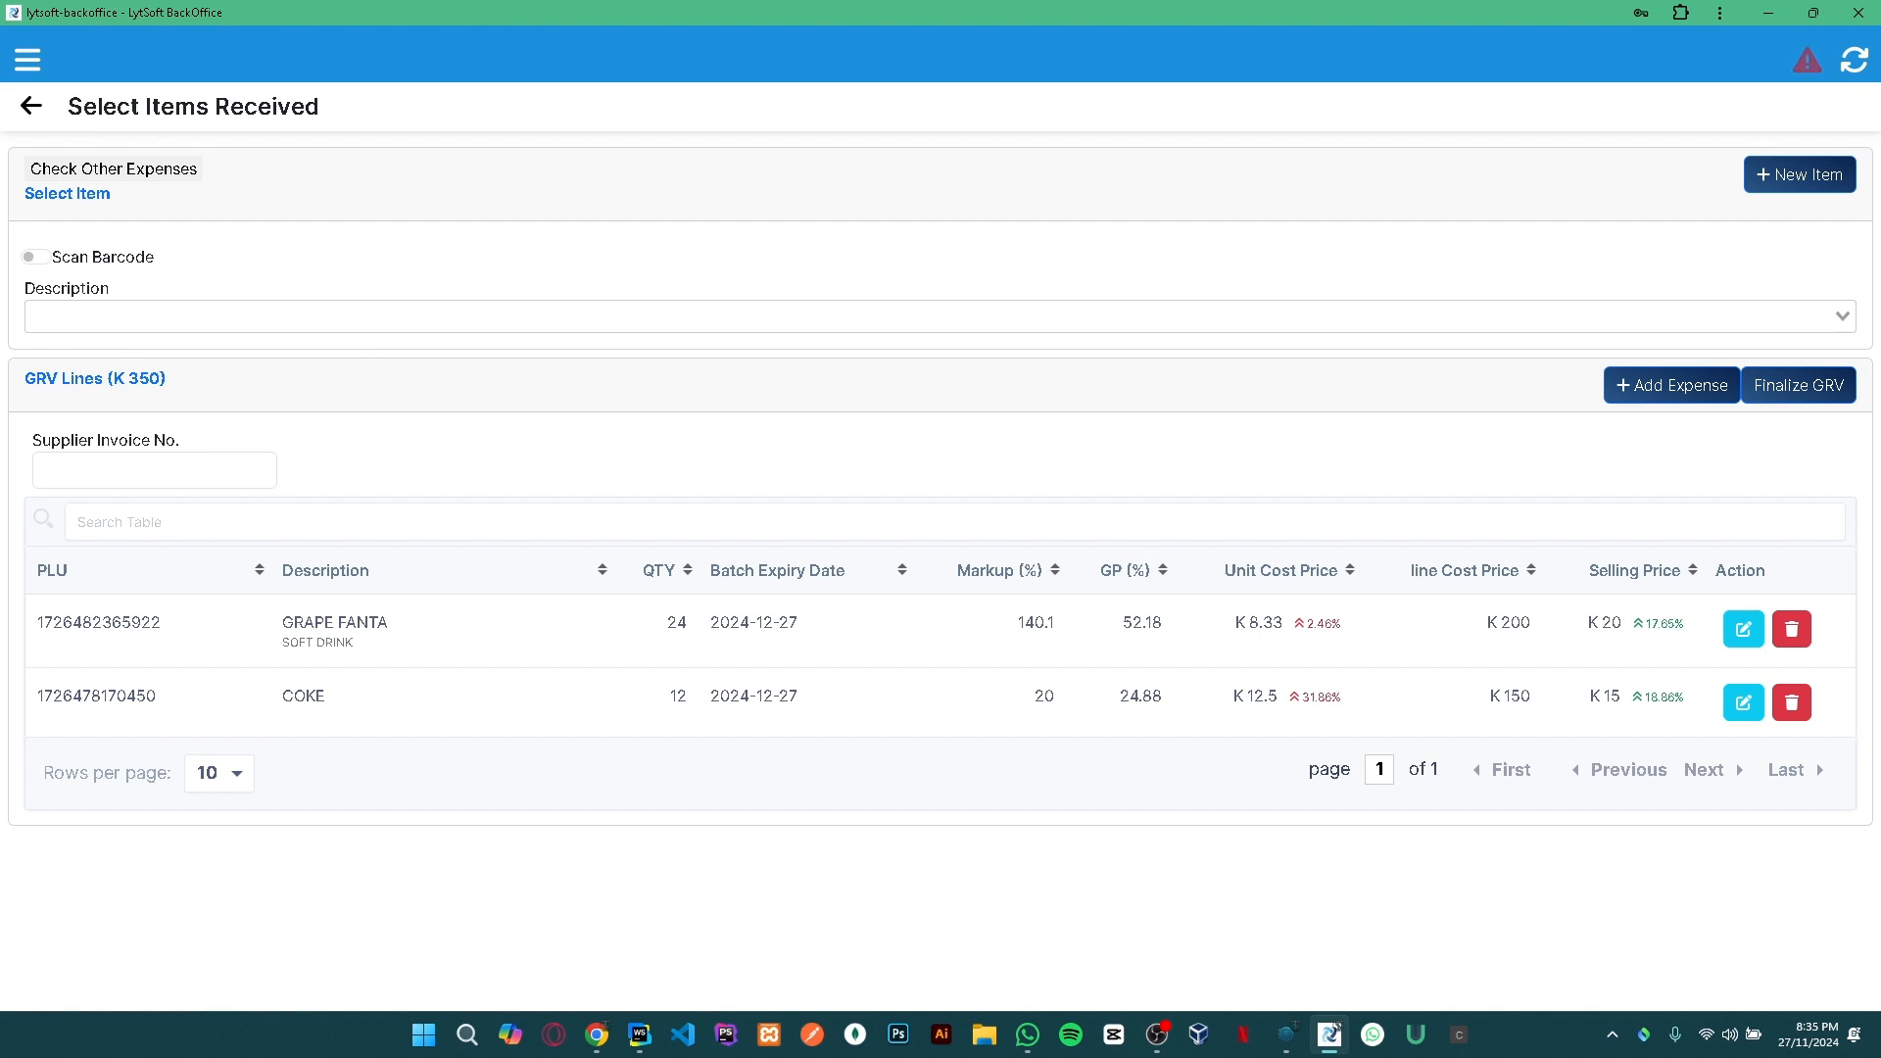
Enter 454 as the supplier invoice number and finalize the GRV.
{"action": "left_click", "coordinate": [154, 470]}
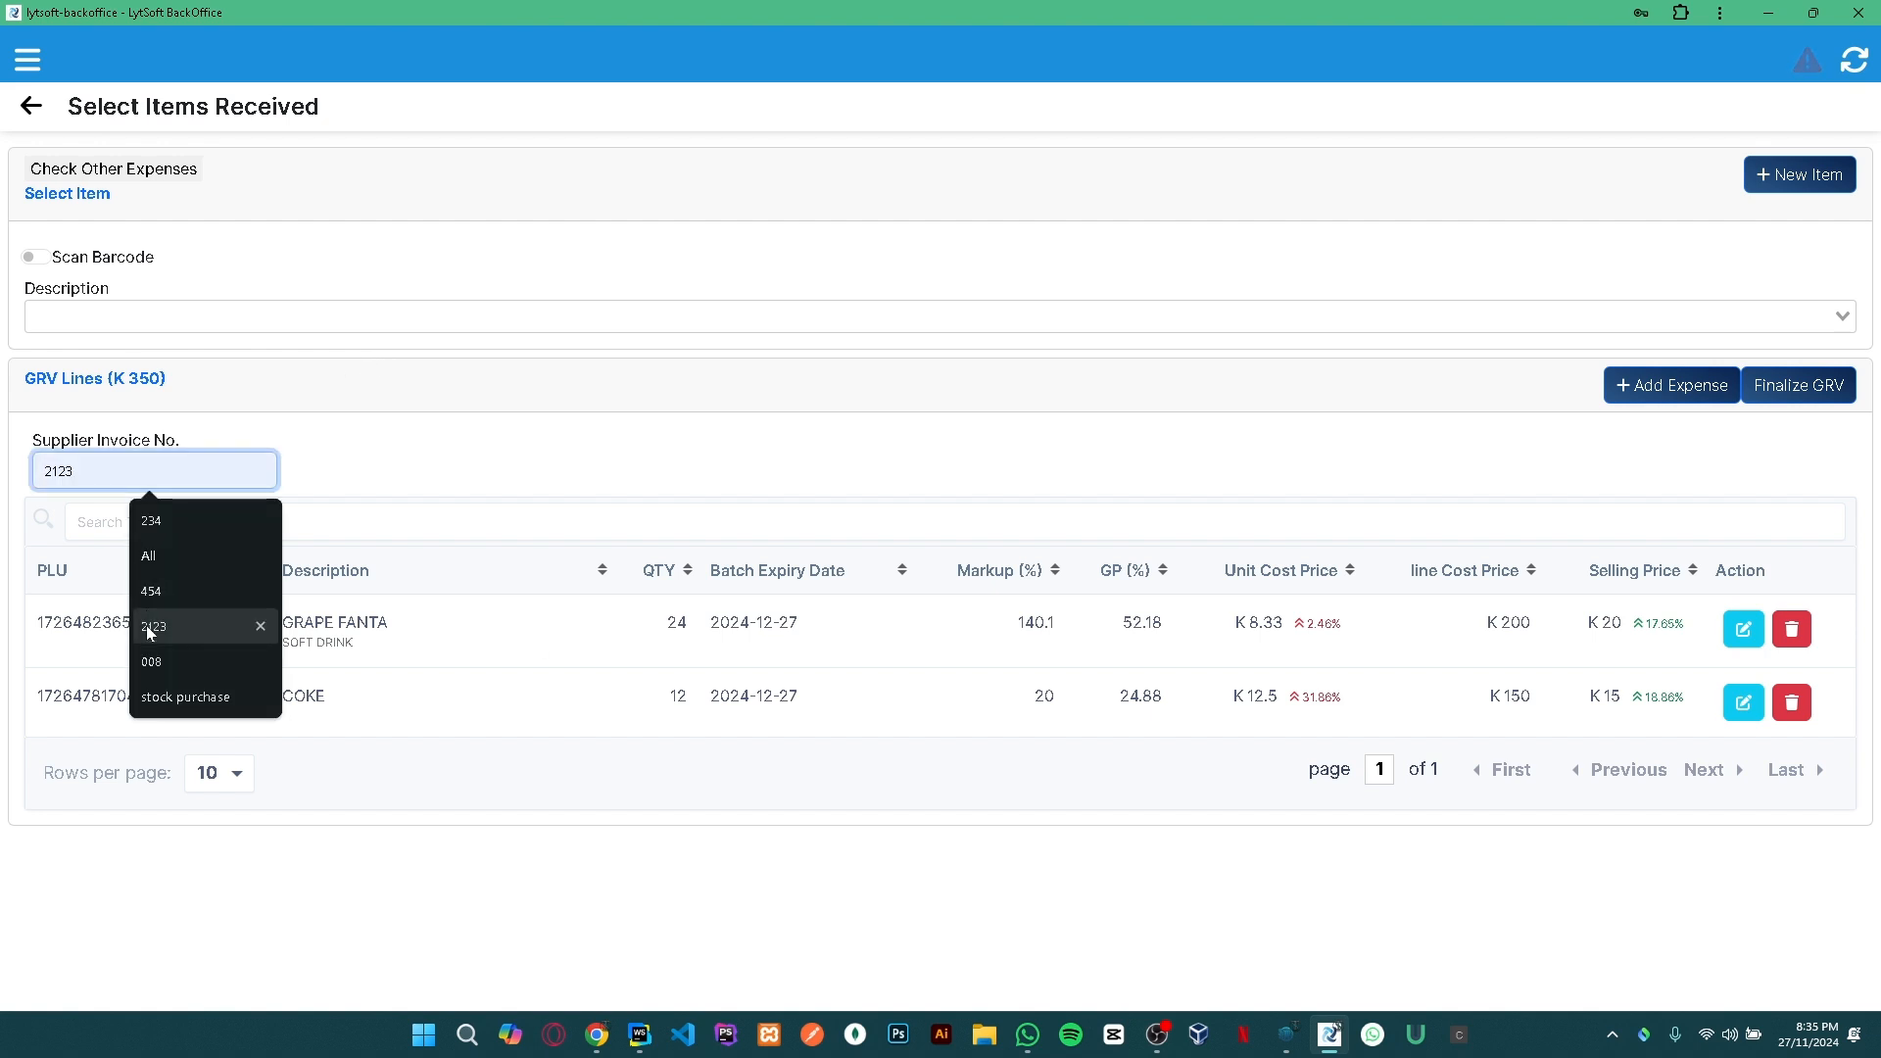
{"action": "left_click", "coordinate": [149, 591]}
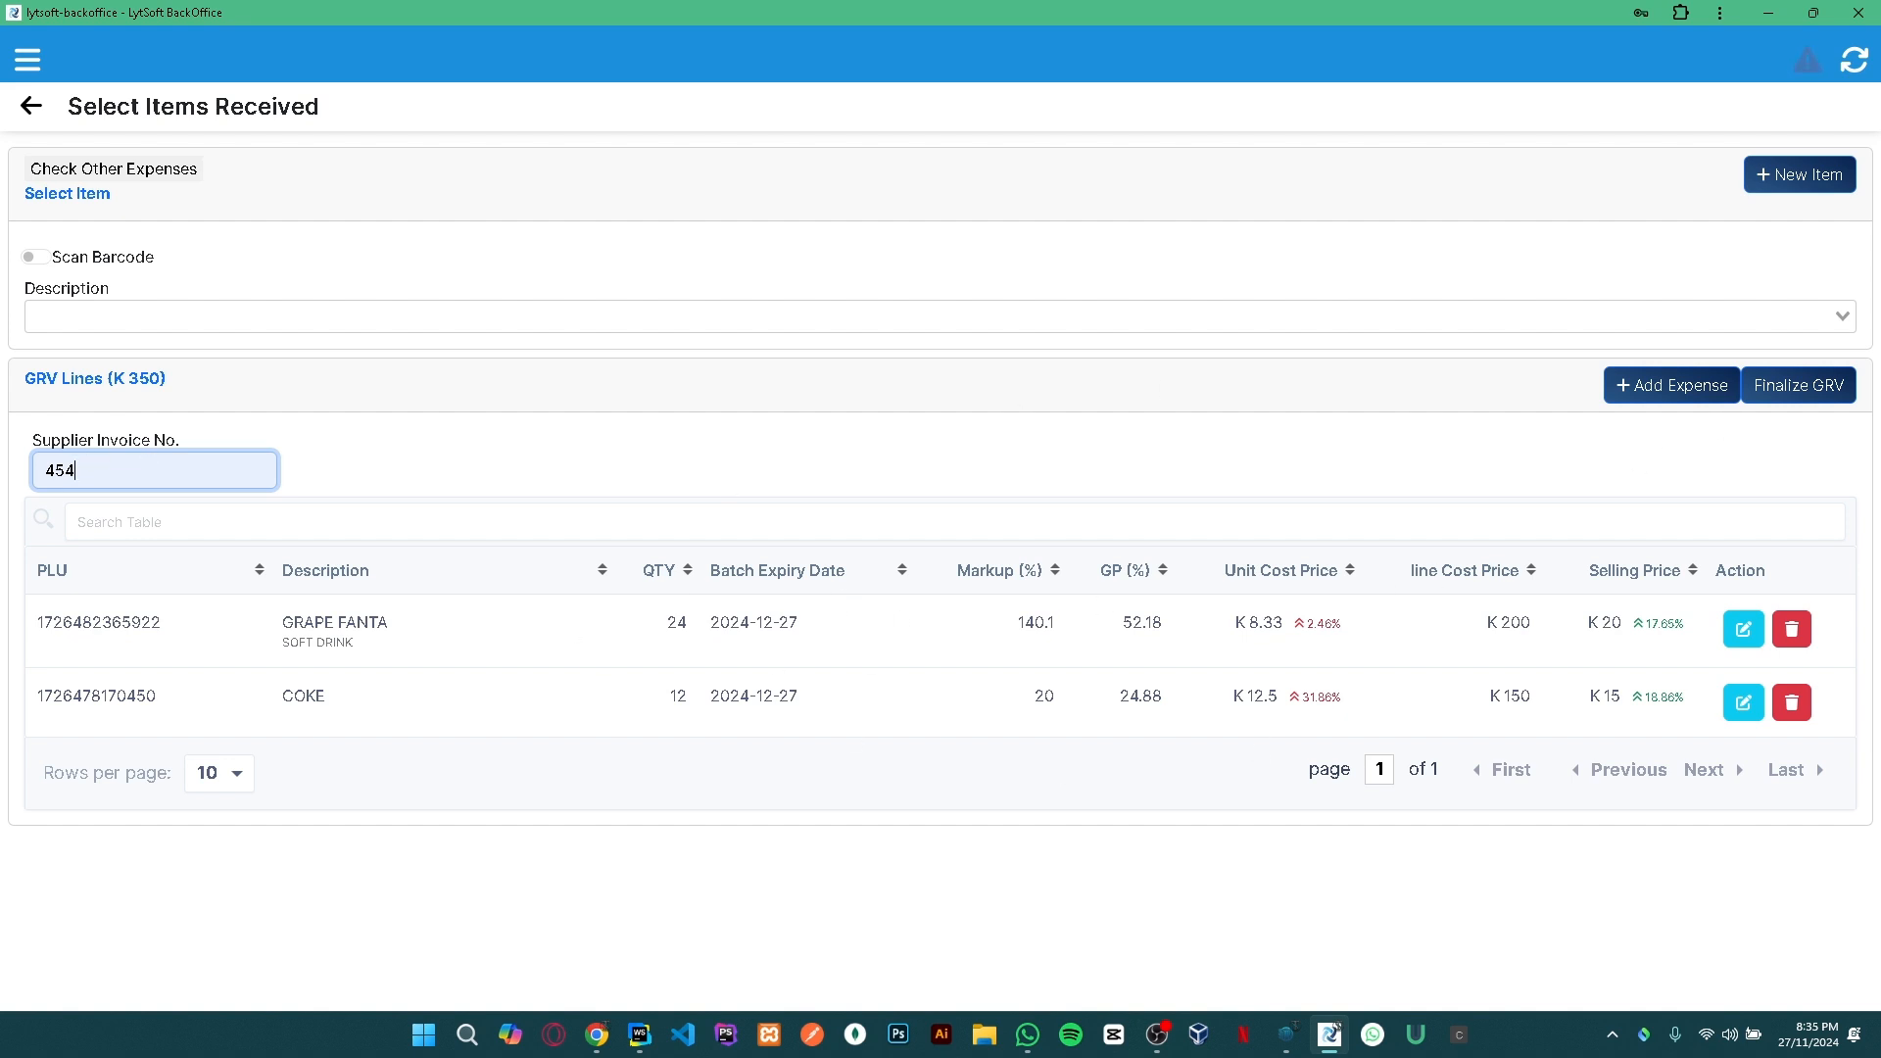
{"action": "left_click", "coordinate": [1796, 388]}
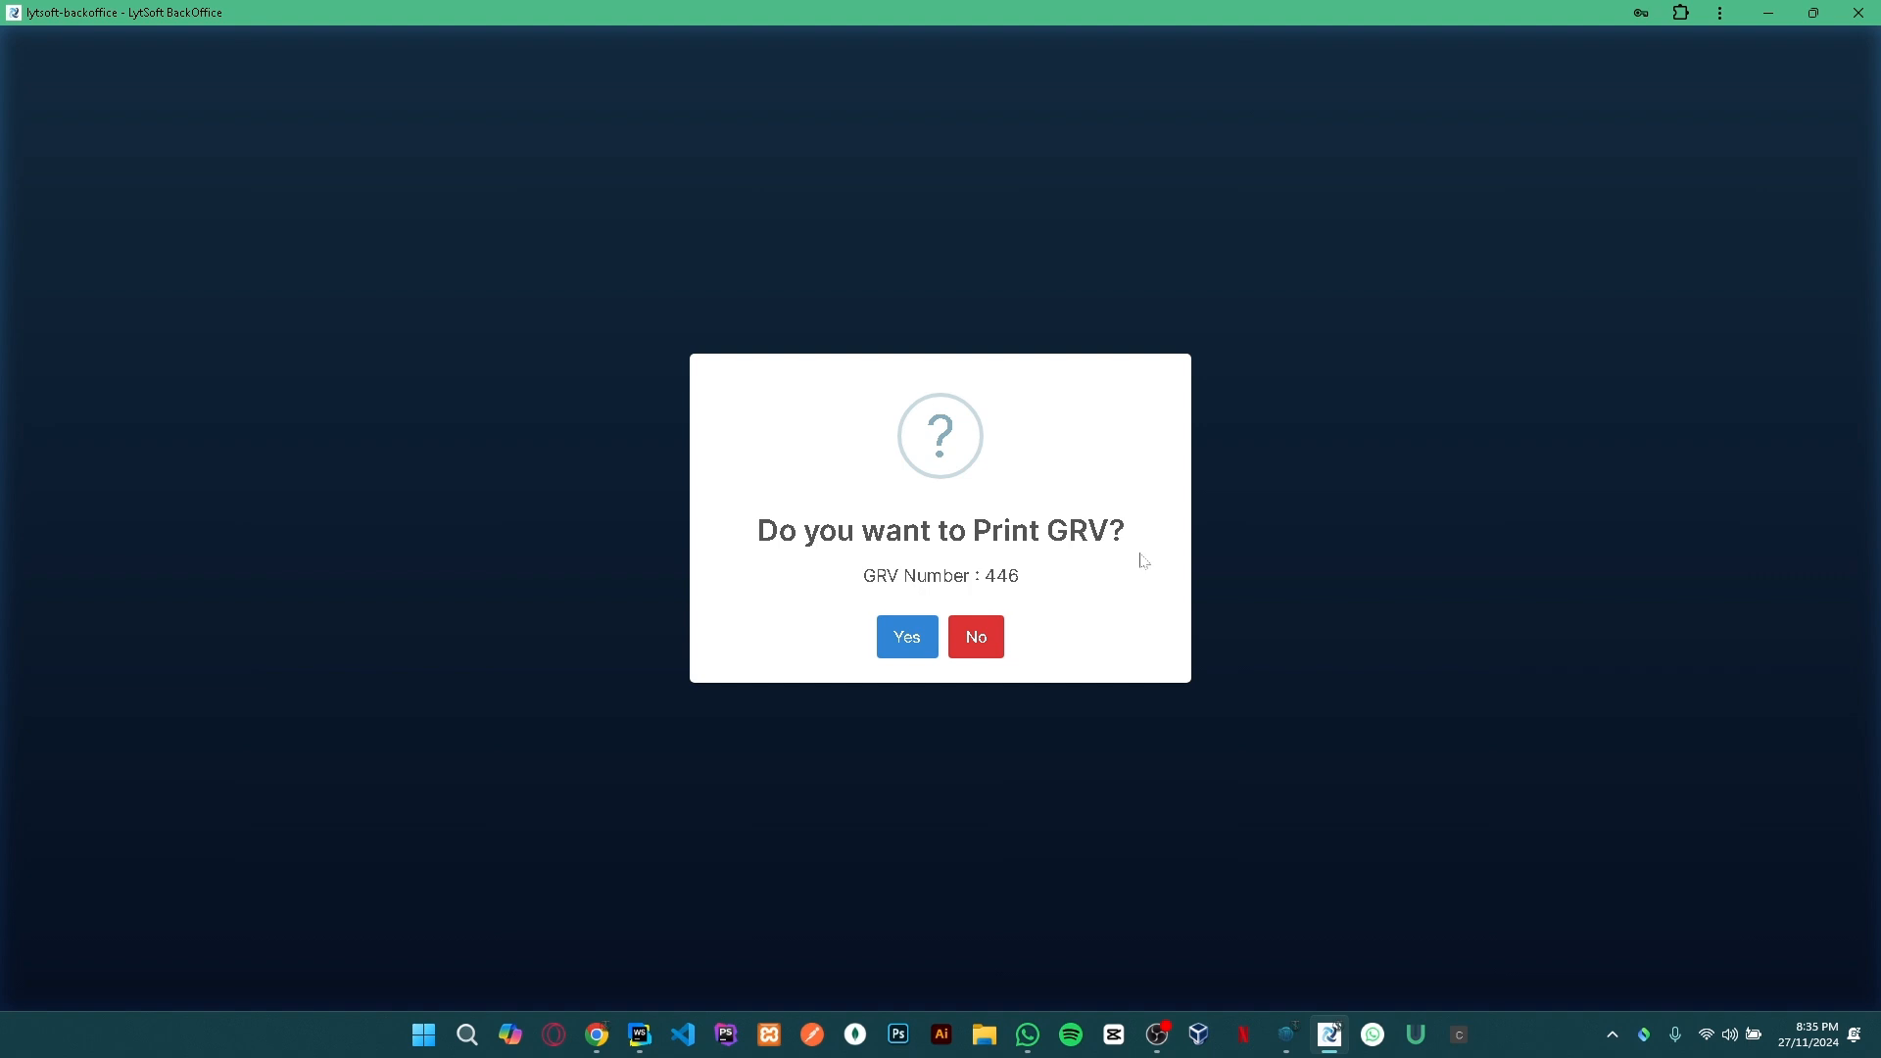
Decline printing the GRV, agree to pay for it, and make the payment from the ZAMTEL MONEY Payment Account.
{"action": "left_click", "coordinate": [975, 645]}
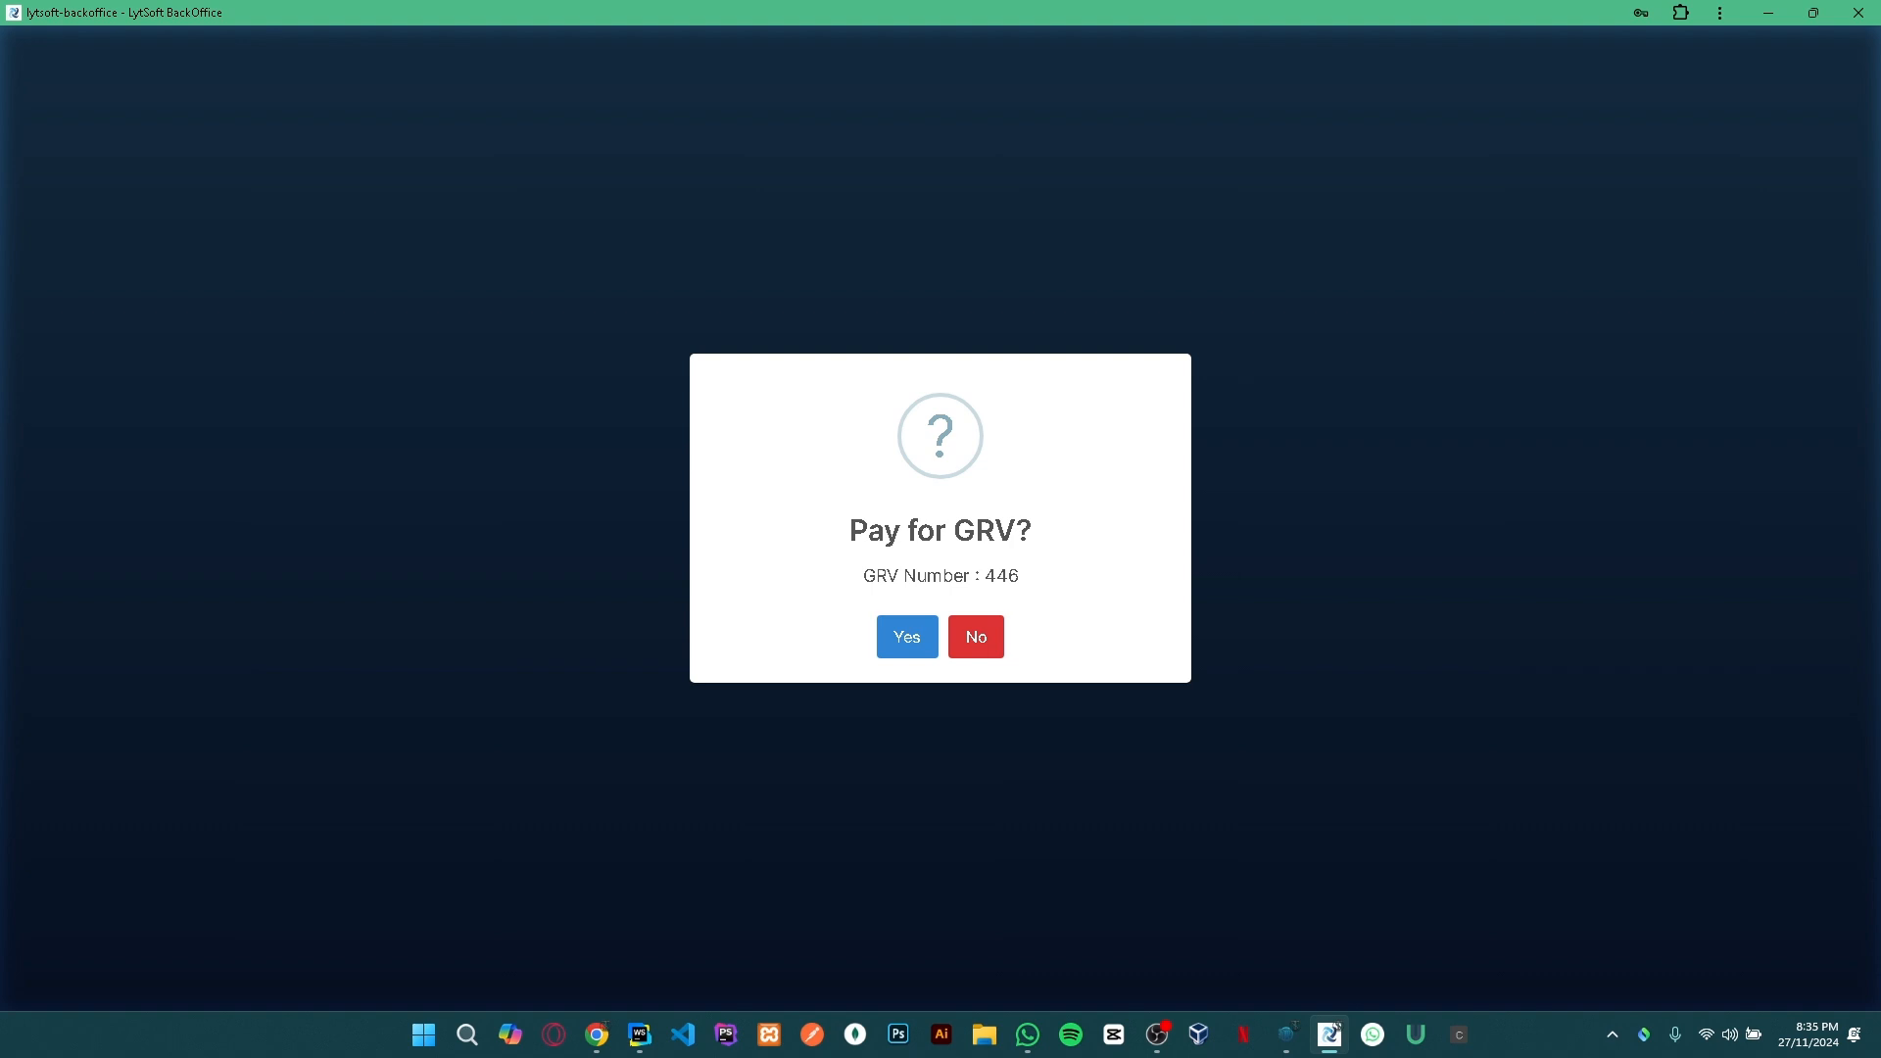
{"action": "left_click", "coordinate": [903, 650]}
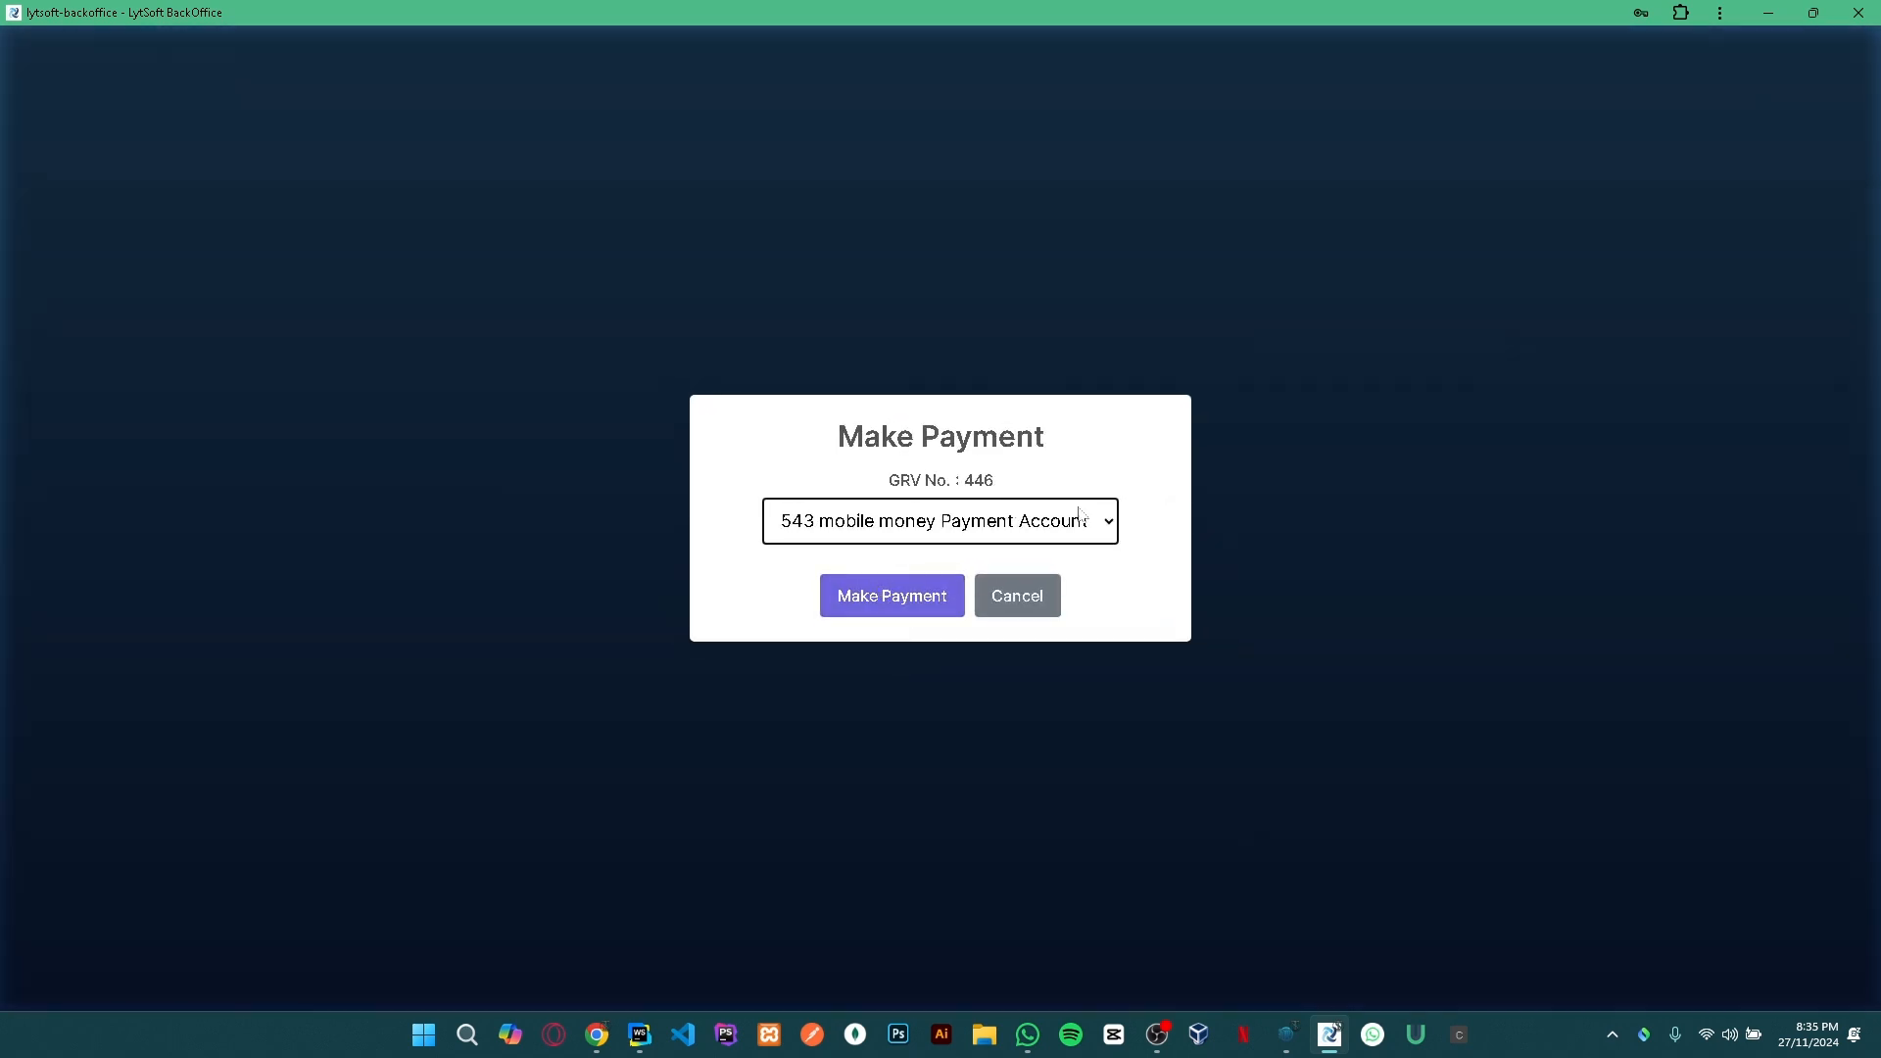
{"action": "left_click", "coordinate": [1081, 513]}
{"action": "scroll", "coordinate": [900, 469], "scroll_direction": "down", "scroll_amount": 10}
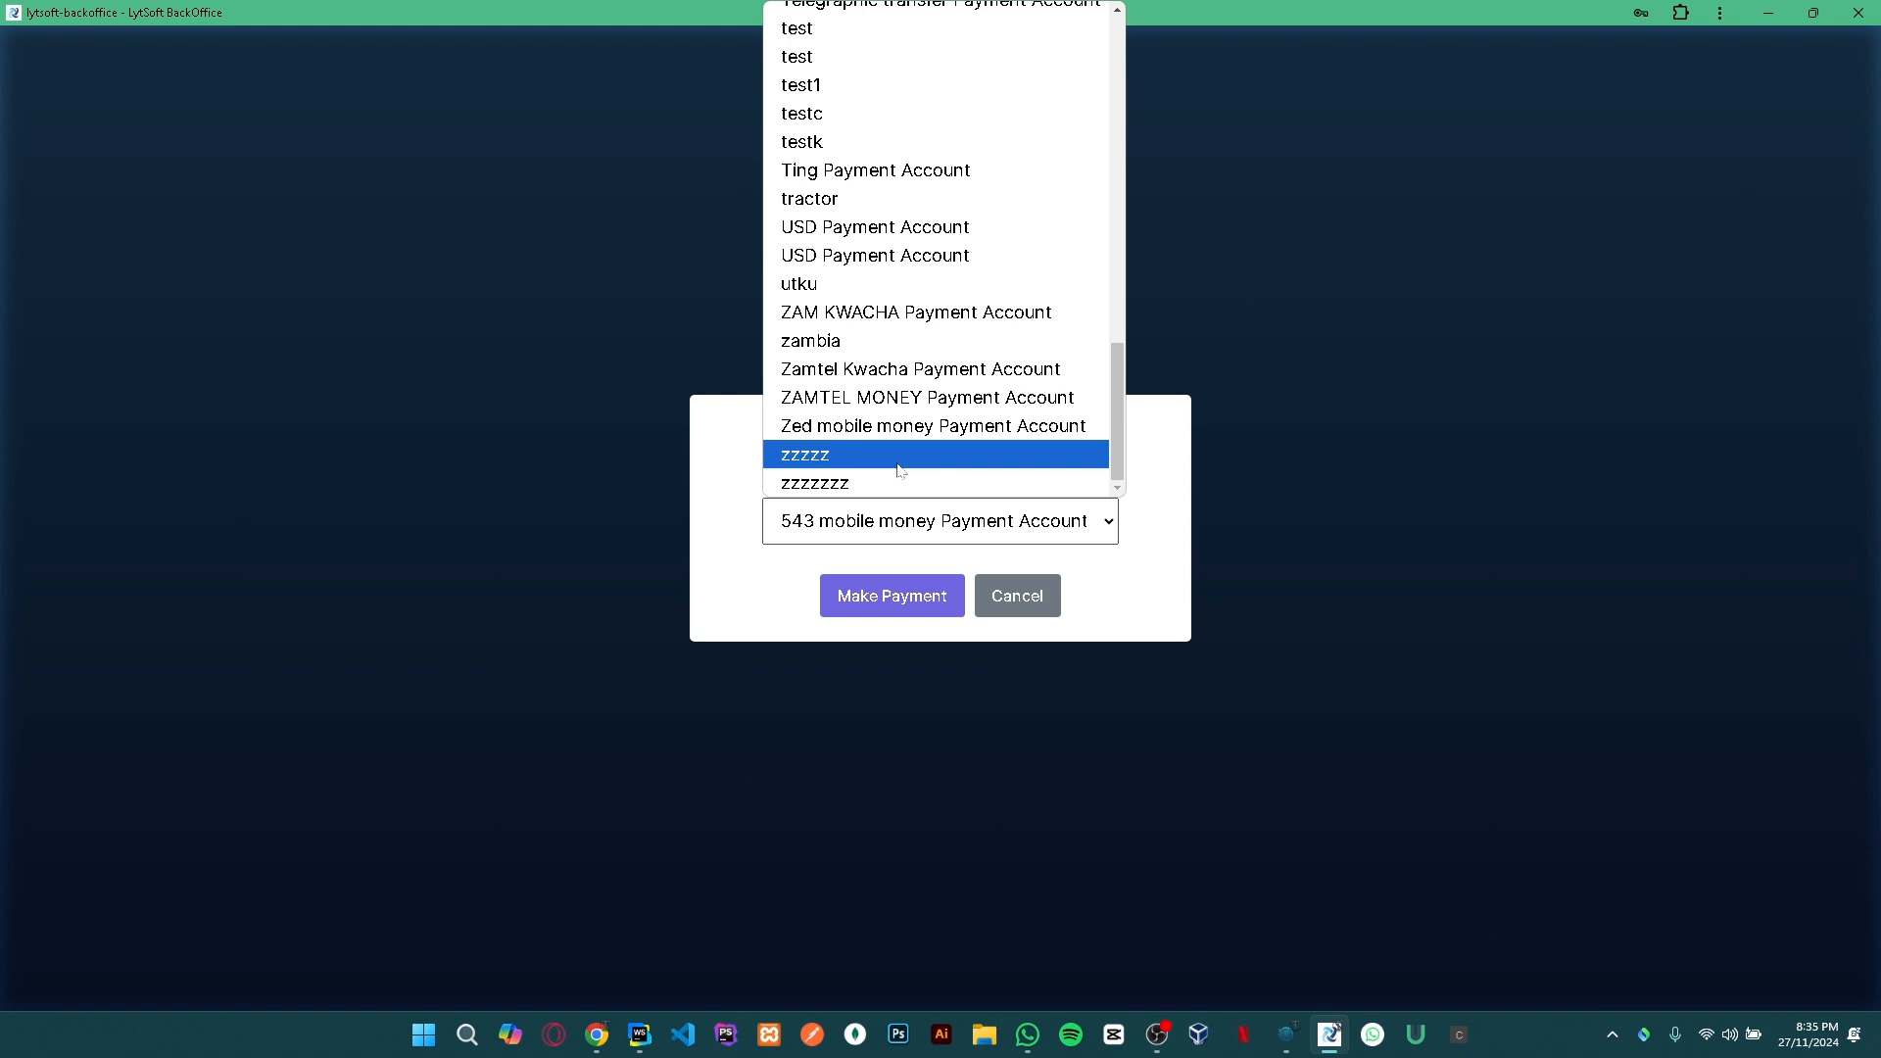
{"action": "left_click", "coordinate": [917, 399]}
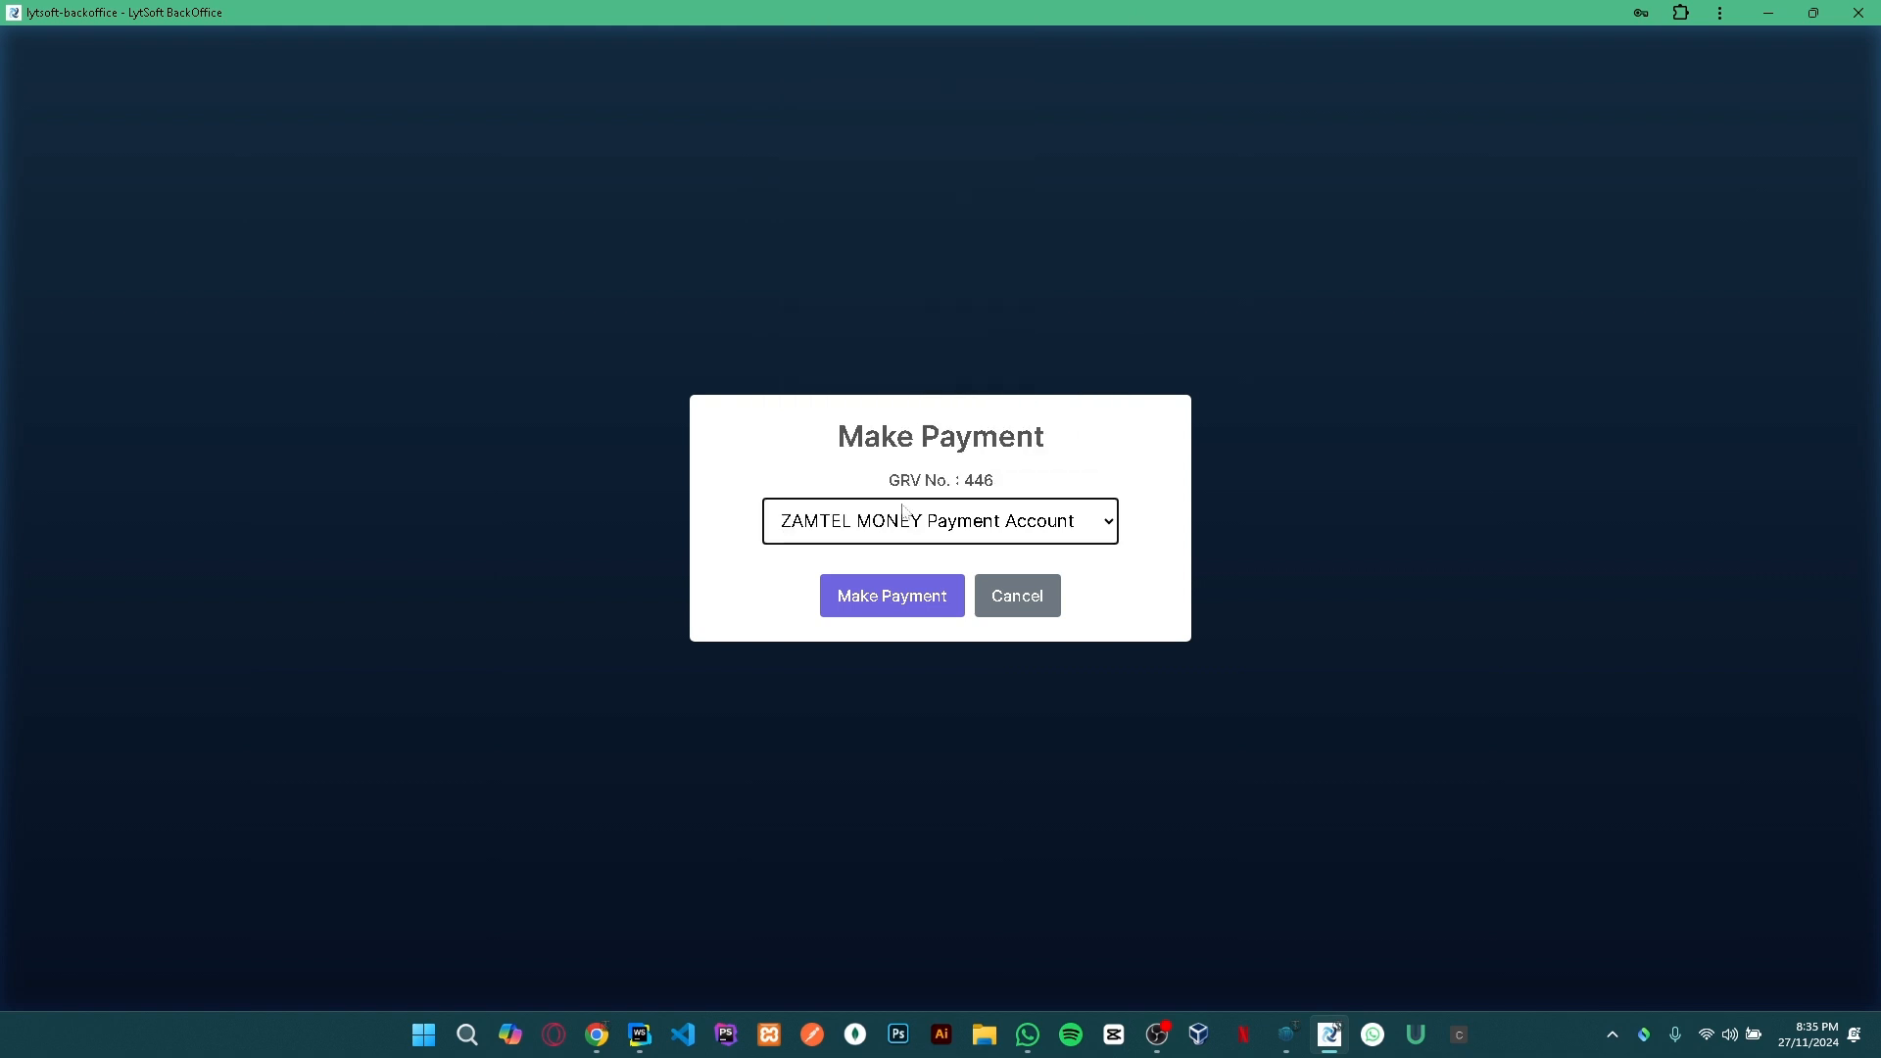
{"action": "left_click", "coordinate": [913, 605]}
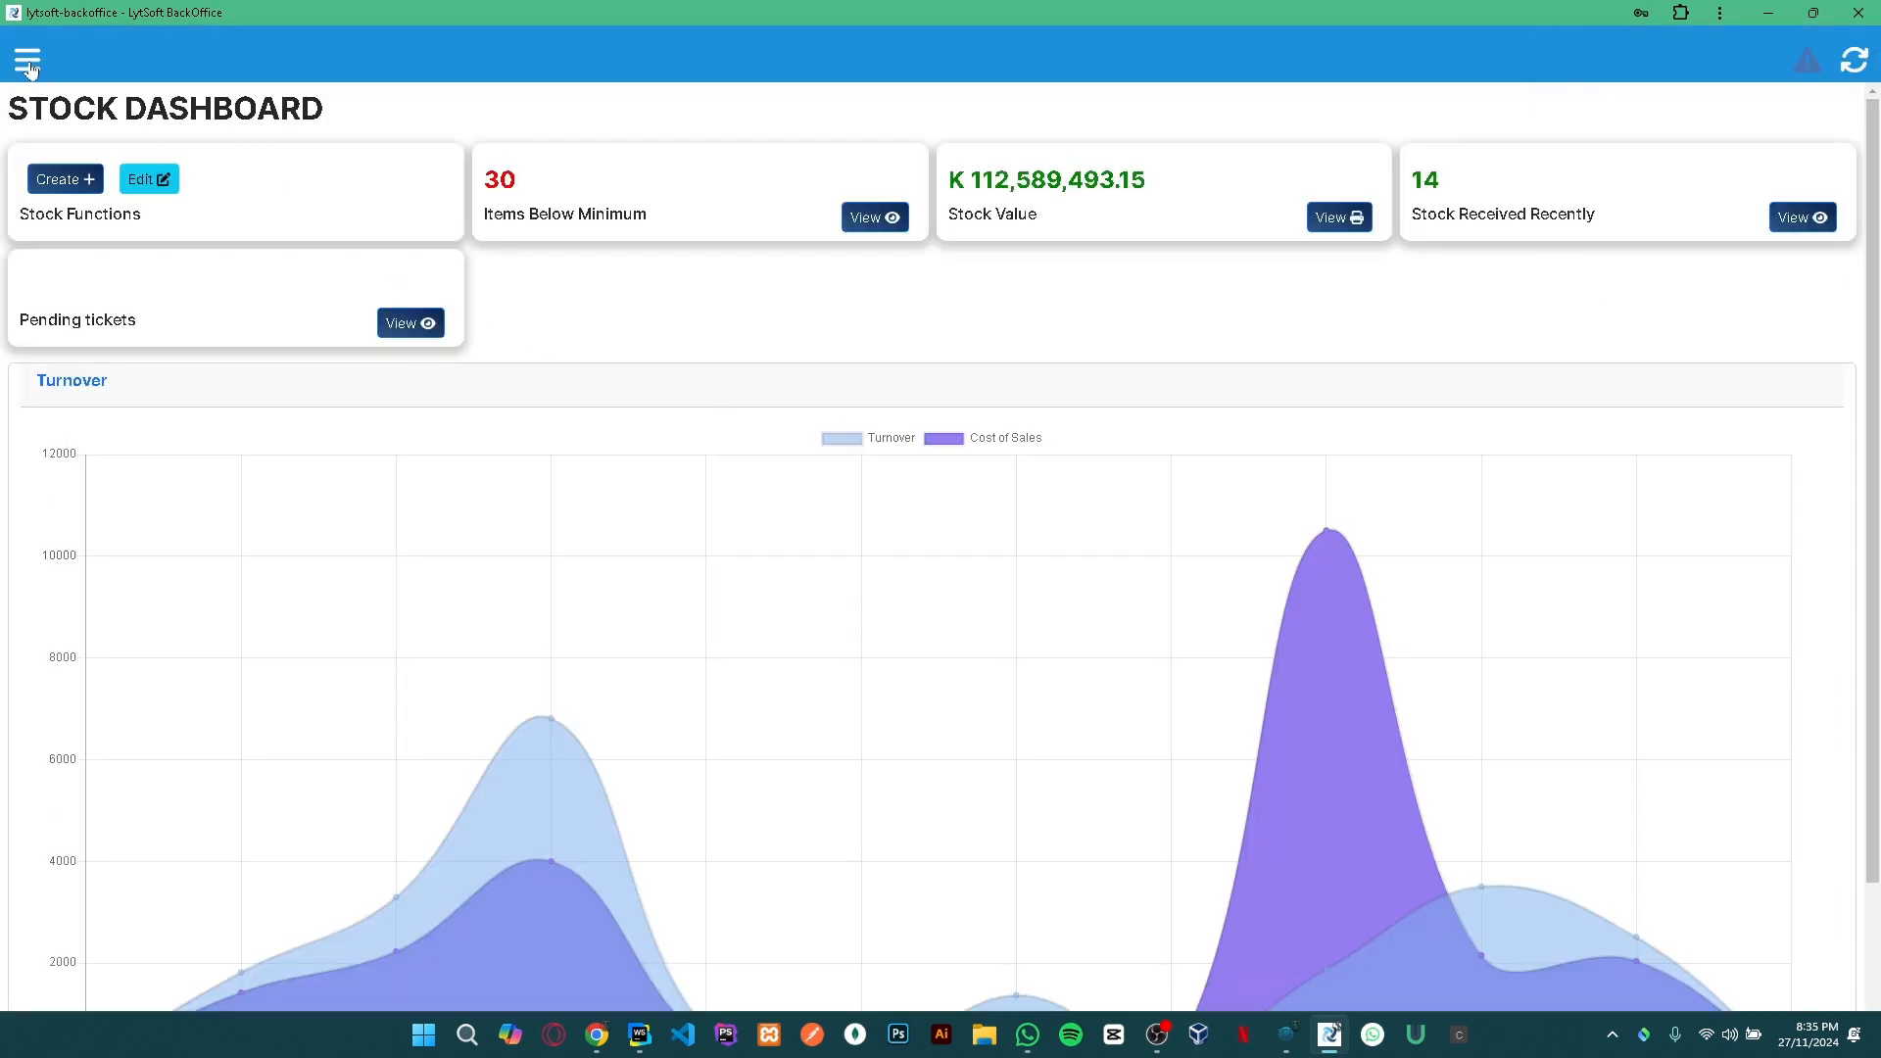
Open the list of existing suppliers for editing.
{"action": "left_click", "coordinate": [29, 62]}
{"action": "left_click", "coordinate": [143, 294]}
{"action": "left_click", "coordinate": [138, 391]}
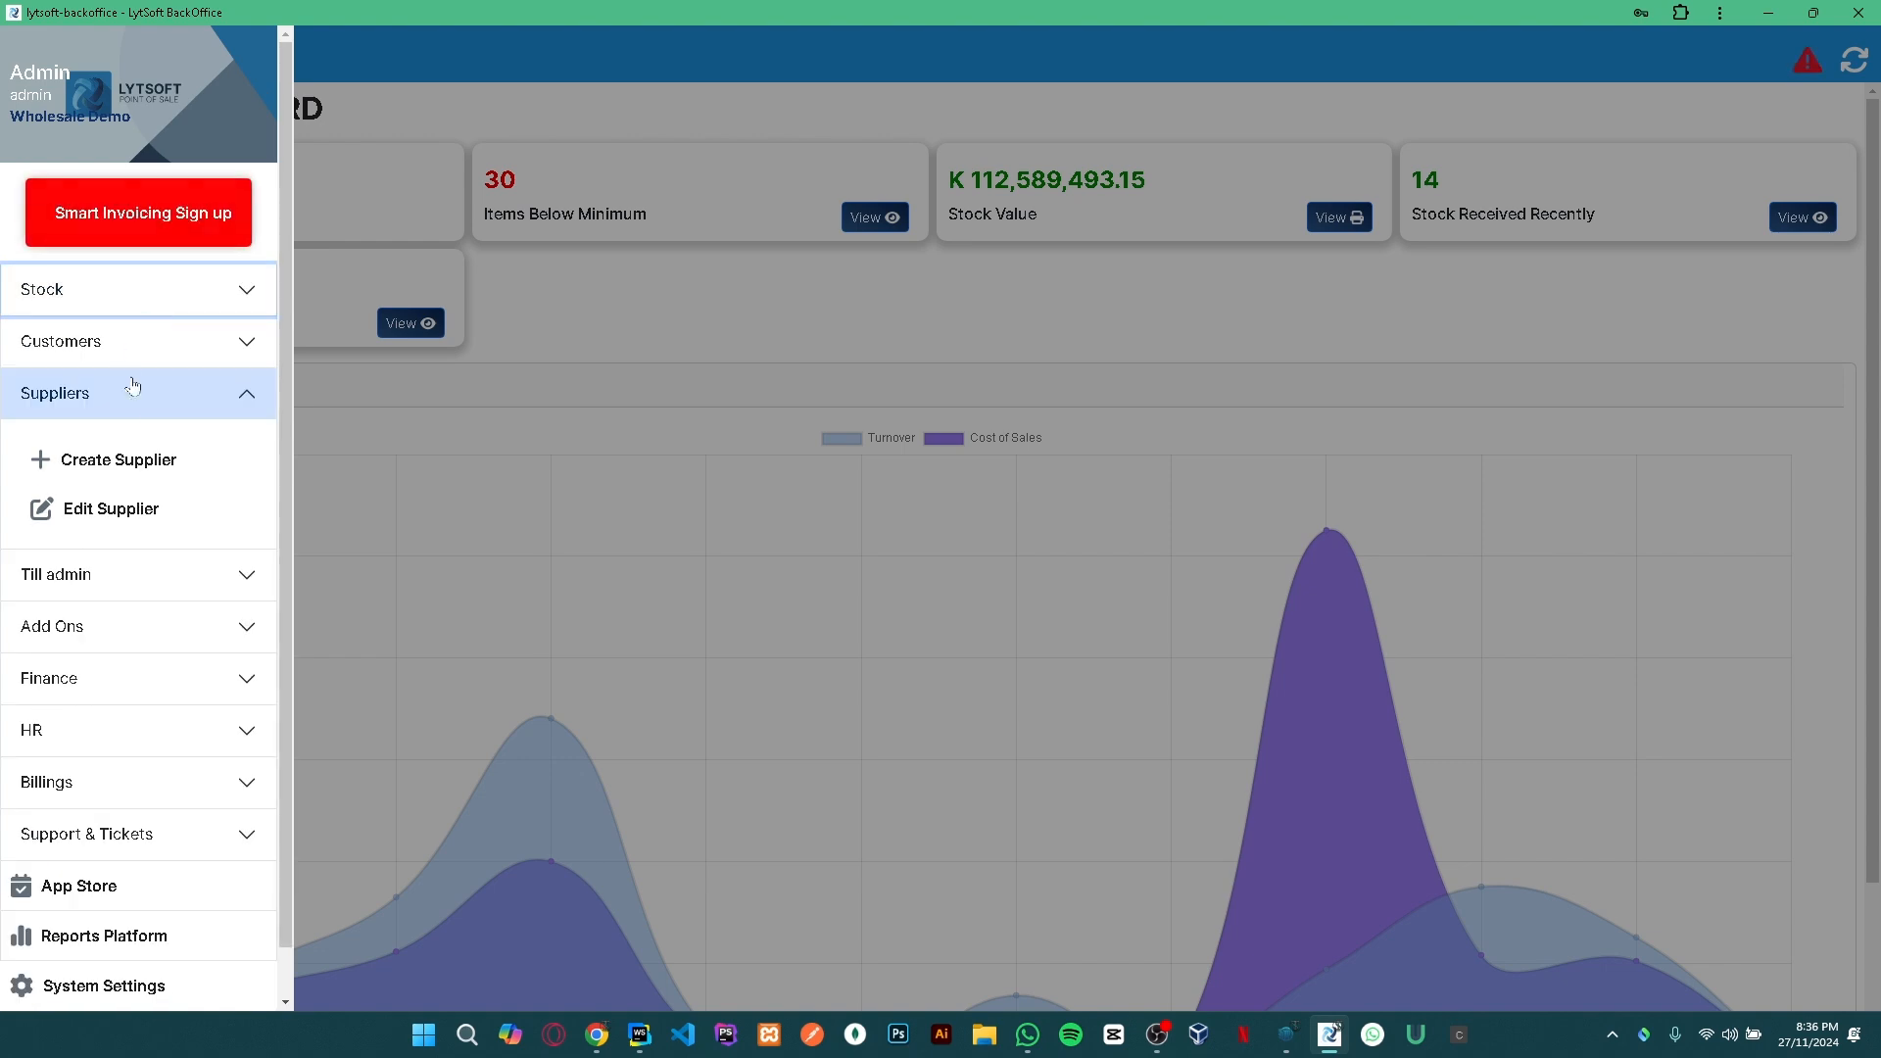
{"action": "left_click", "coordinate": [108, 508]}
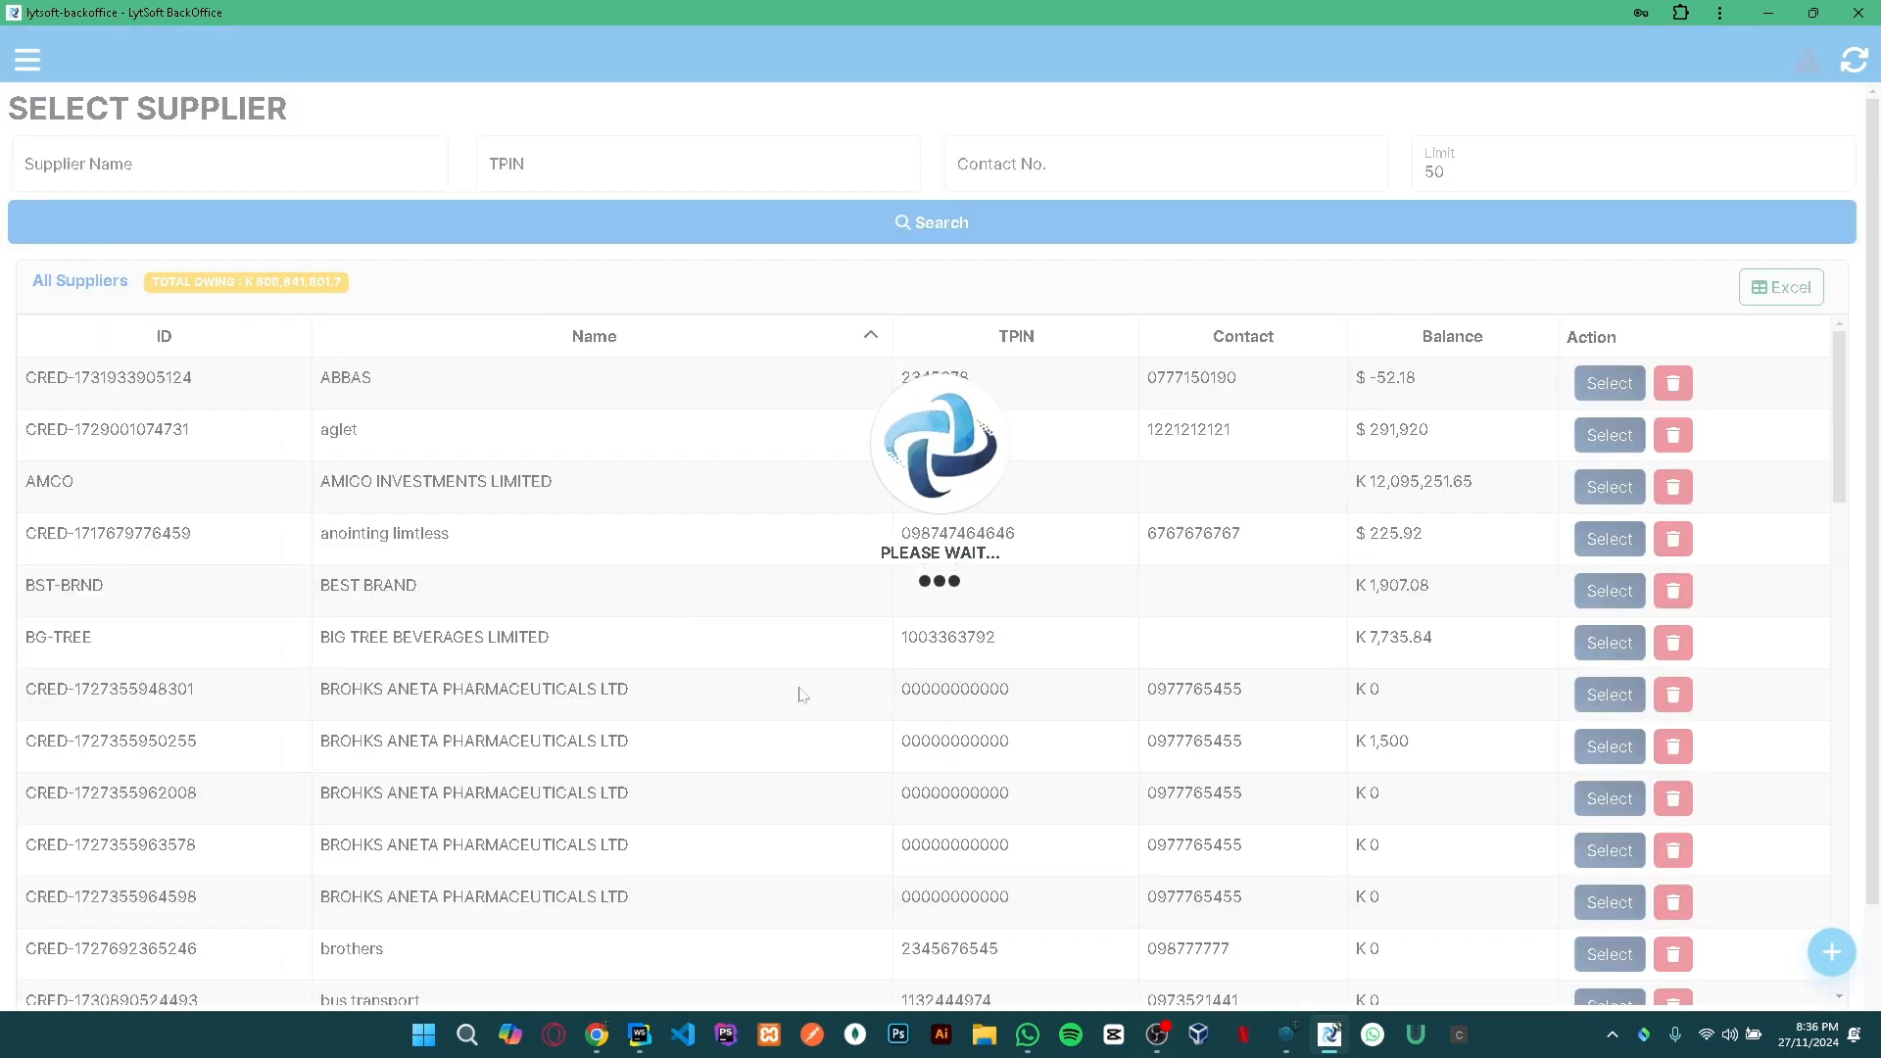
Open the supplier details of GOUROCK ZAMBIA and check its GRVs and payments in the transaction data.
{"action": "scroll", "coordinate": [829, 714], "scroll_direction": "down", "scroll_amount": 20}
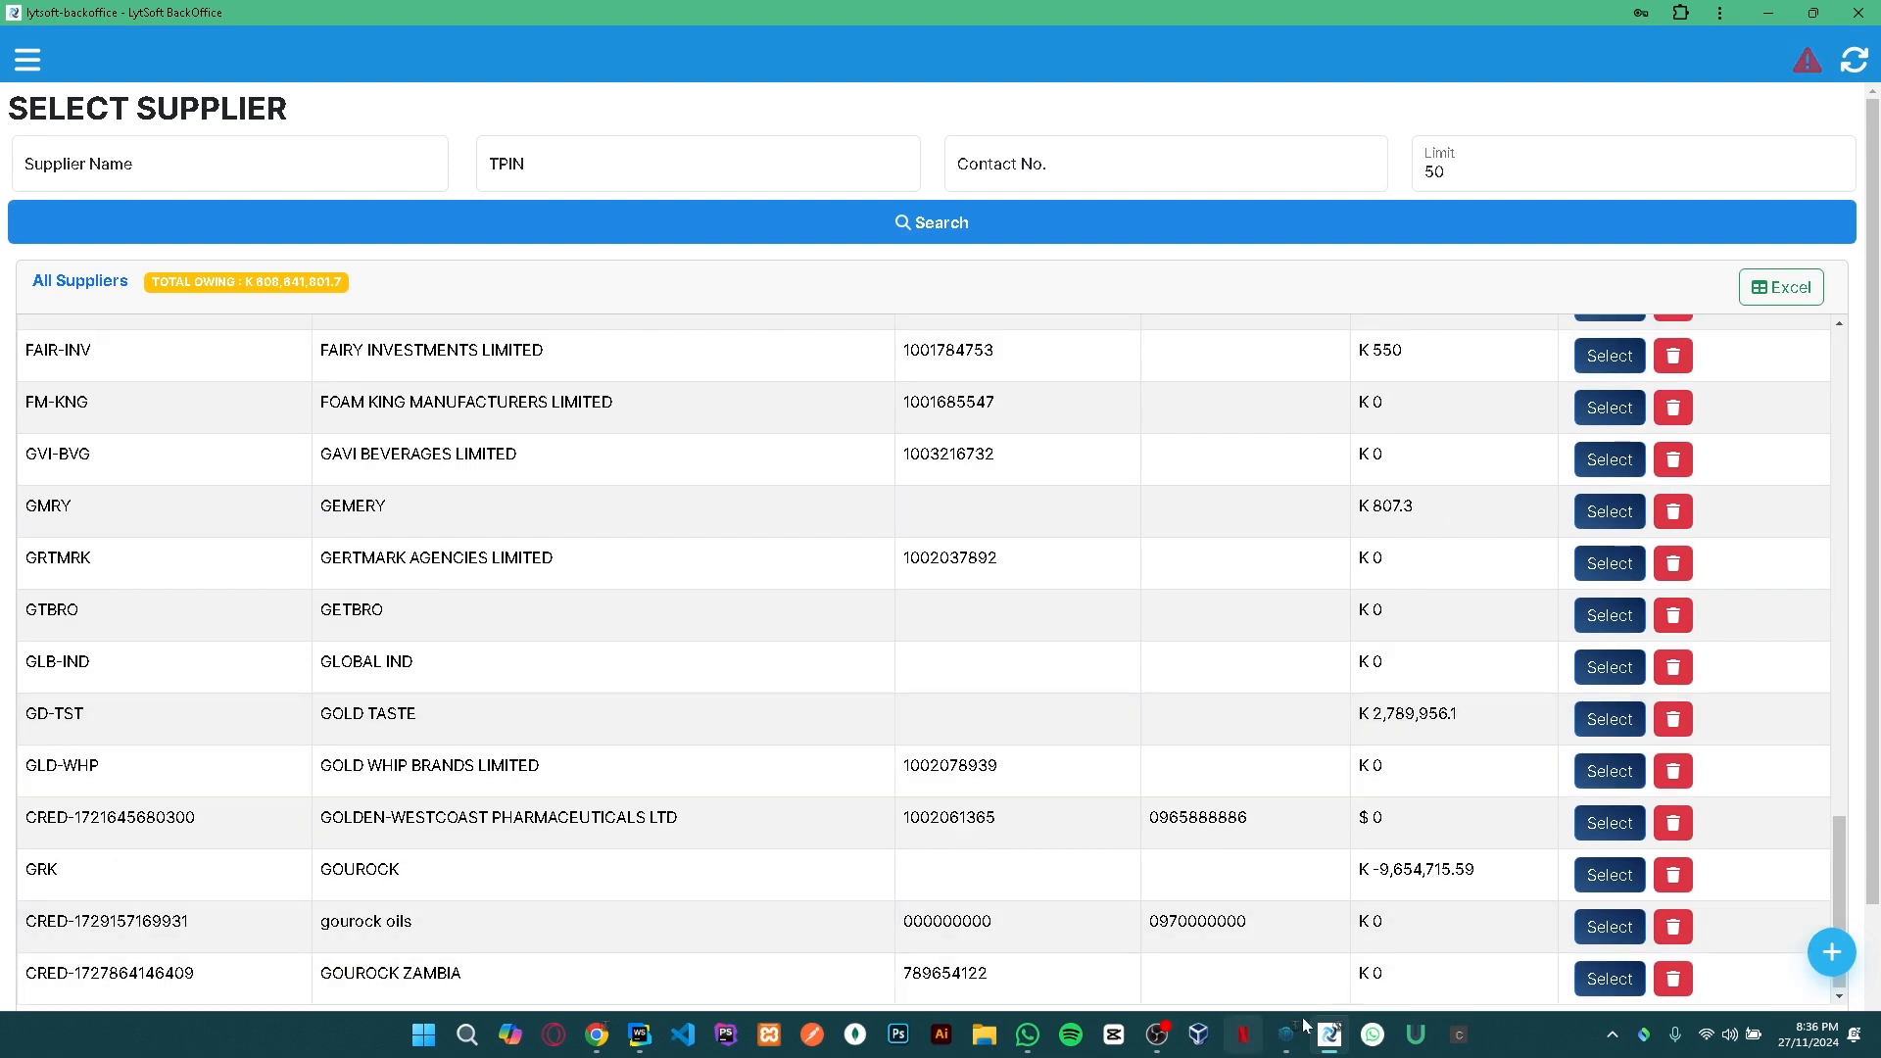
{"action": "left_click", "coordinate": [1414, 982]}
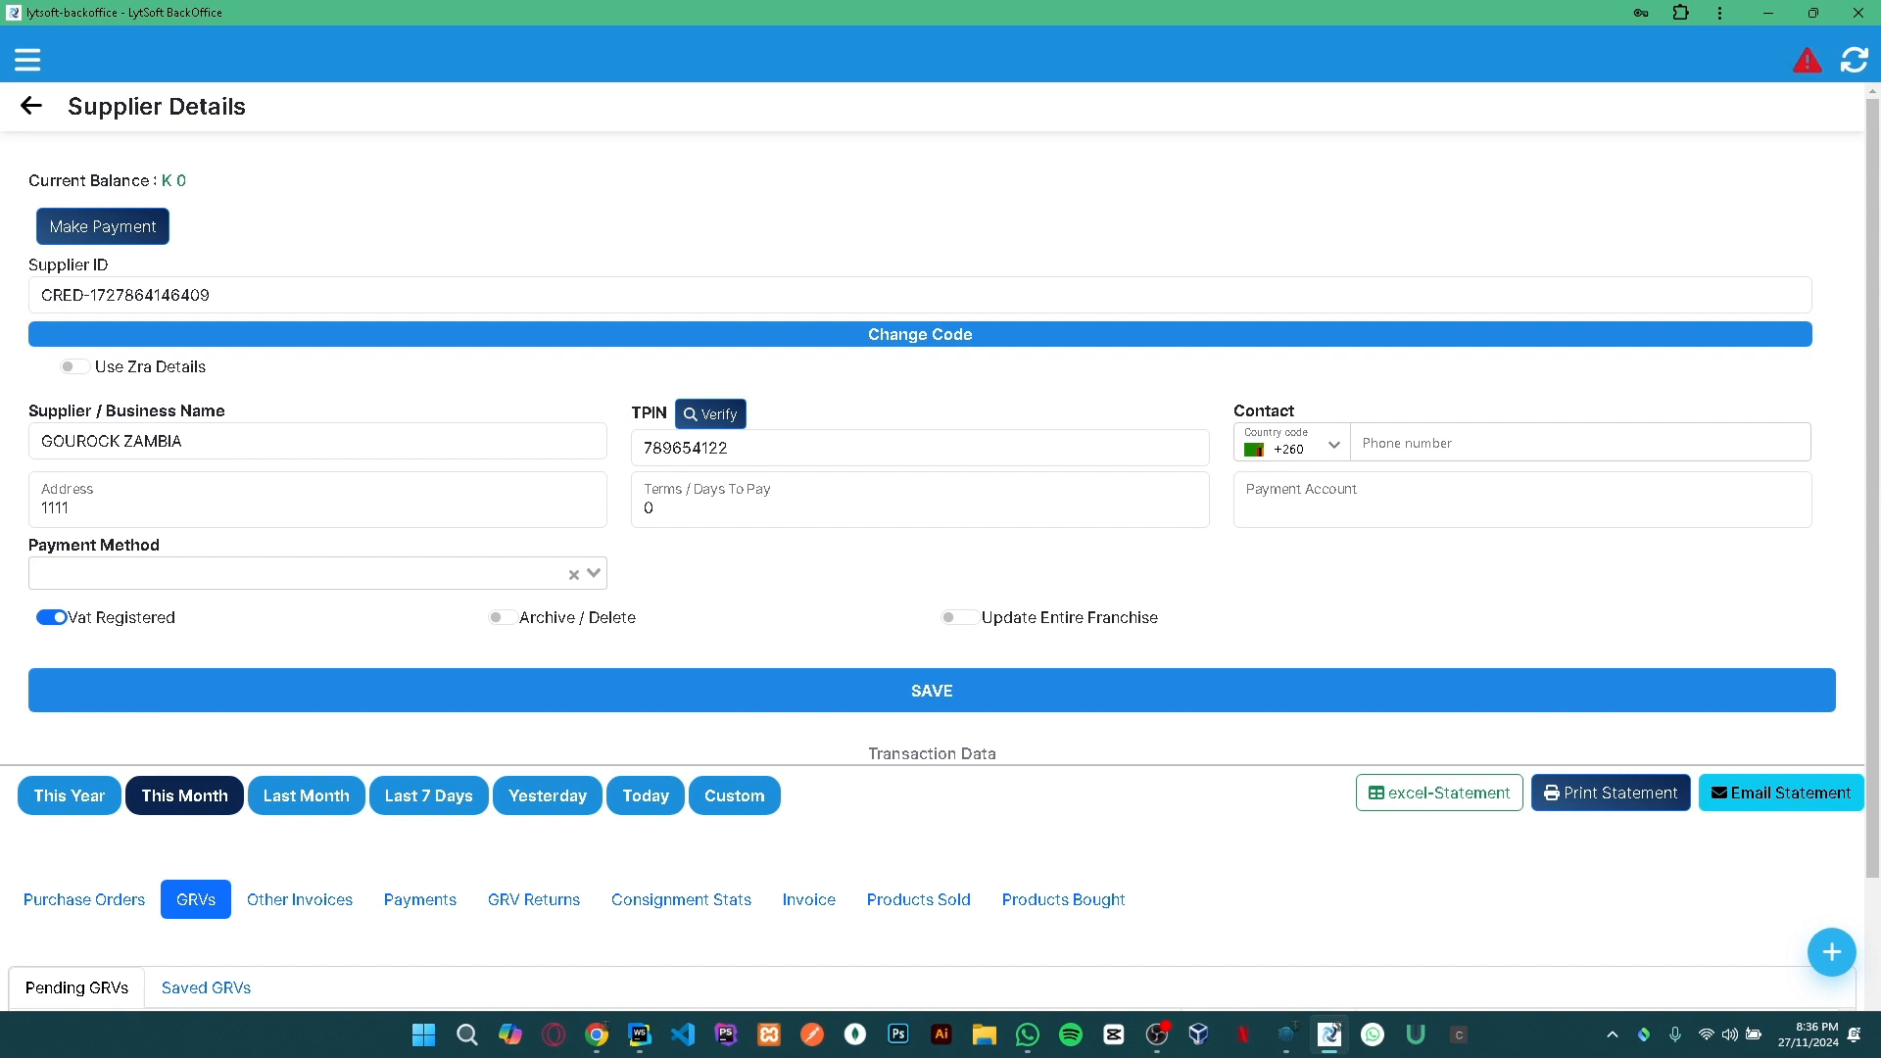
{"action": "scroll", "coordinate": [550, 538], "scroll_direction": "down", "scroll_amount": 2}
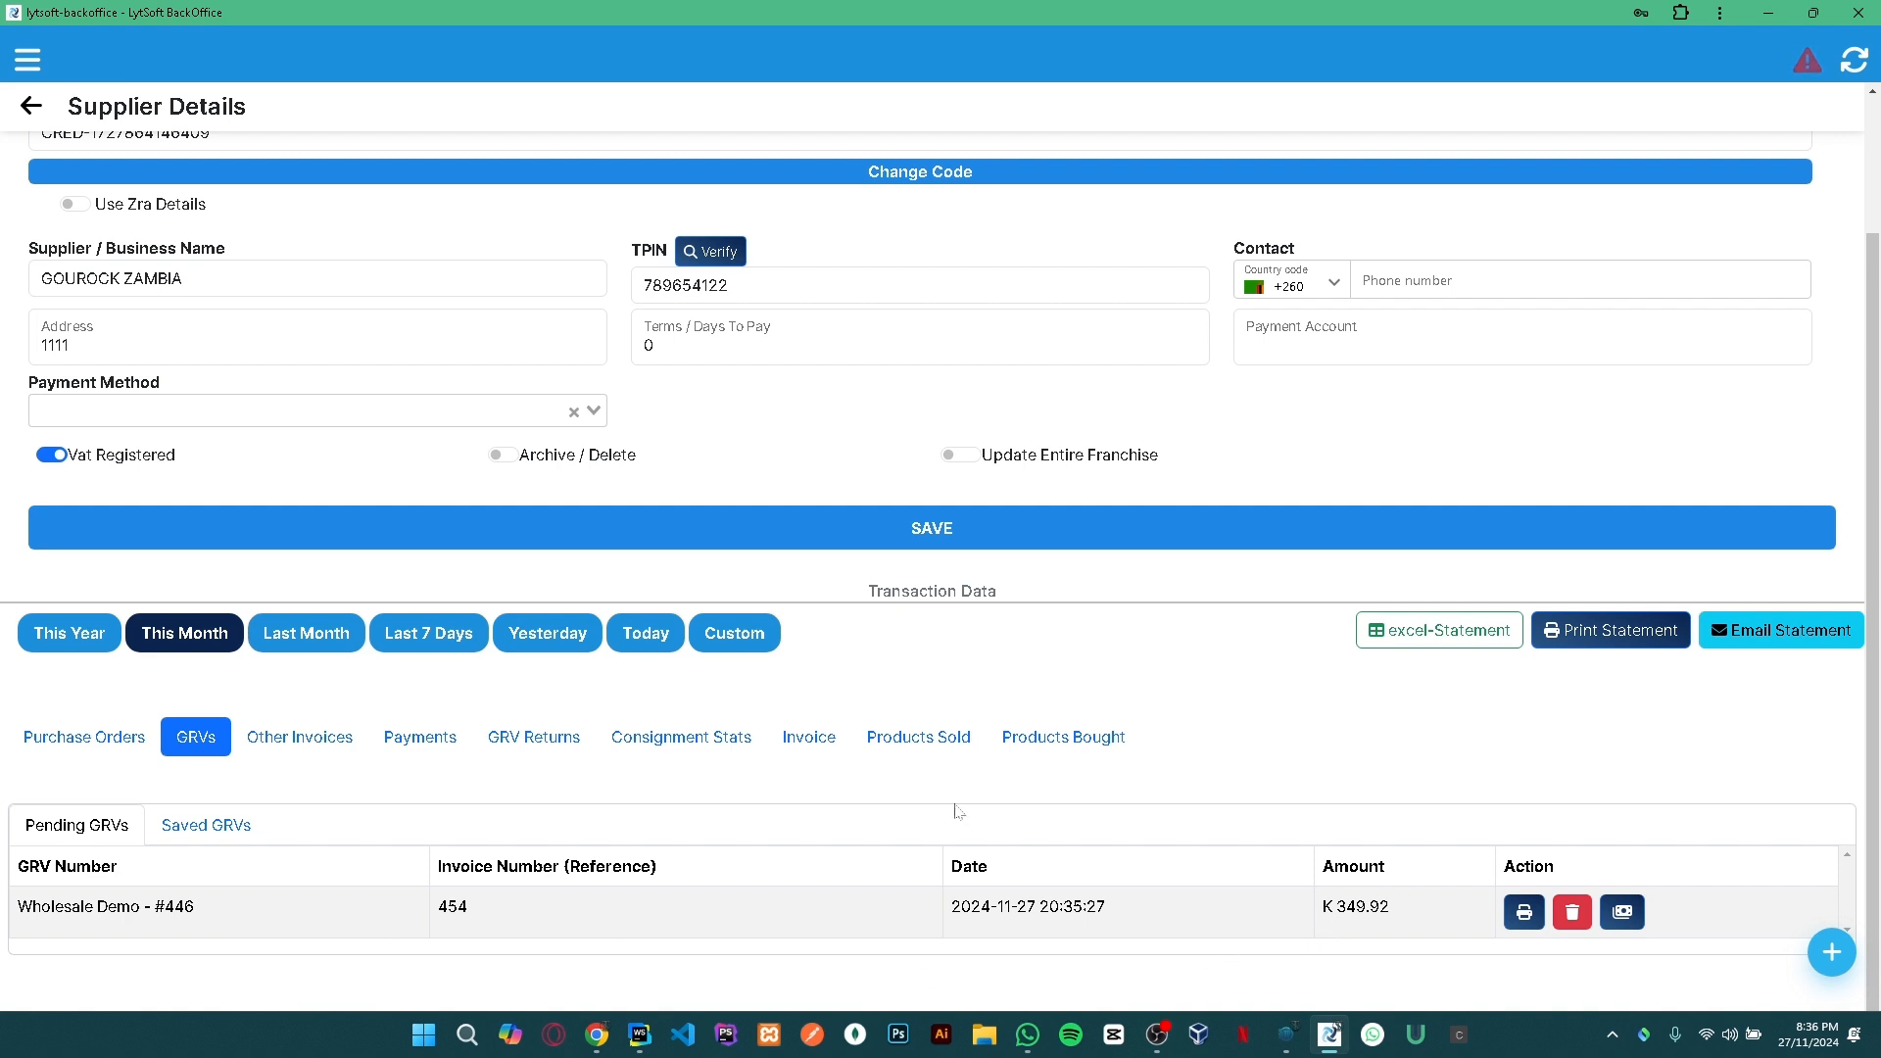
{"action": "left_click", "coordinate": [436, 749]}
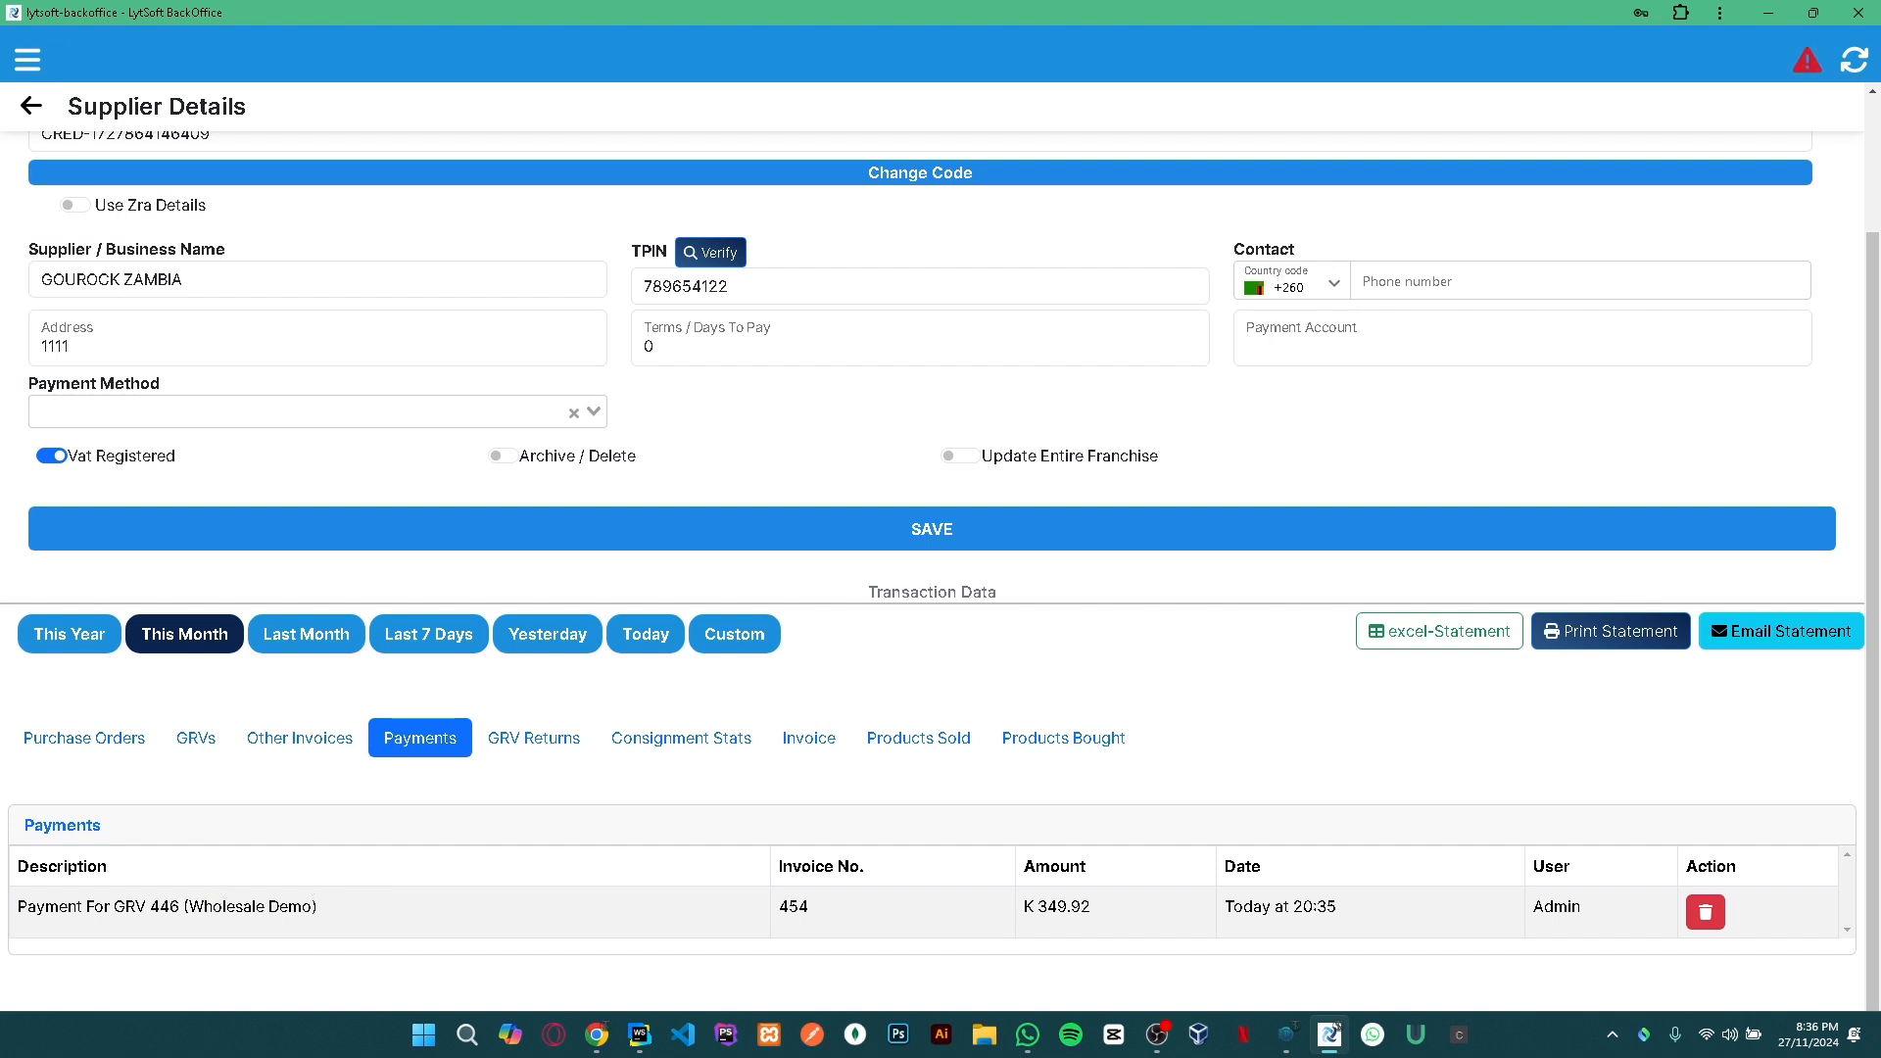